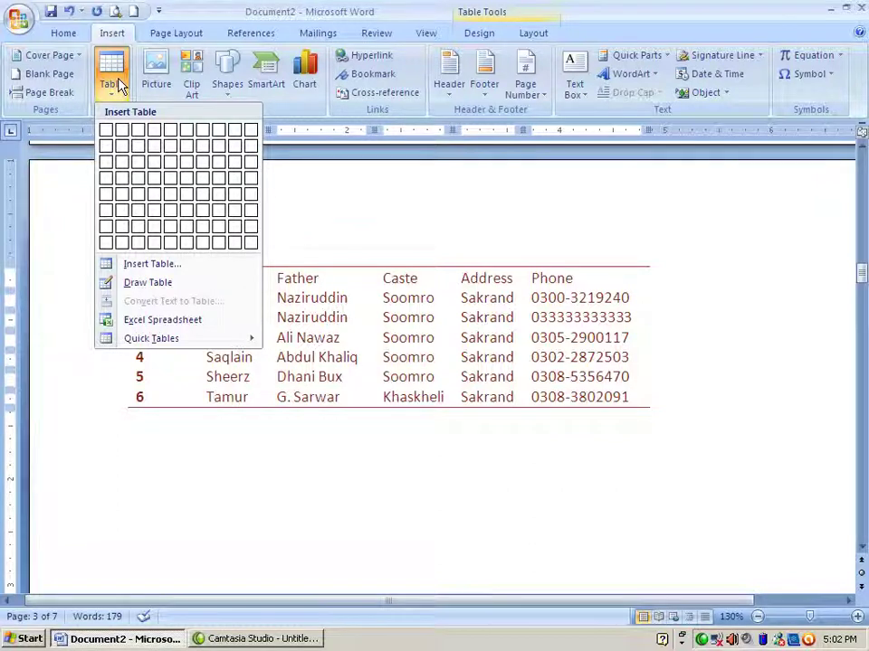
Step: Turn on the Header Row, Total Row and Banded Rows style options for the table
left_click(194, 15)
left_click(480, 31)
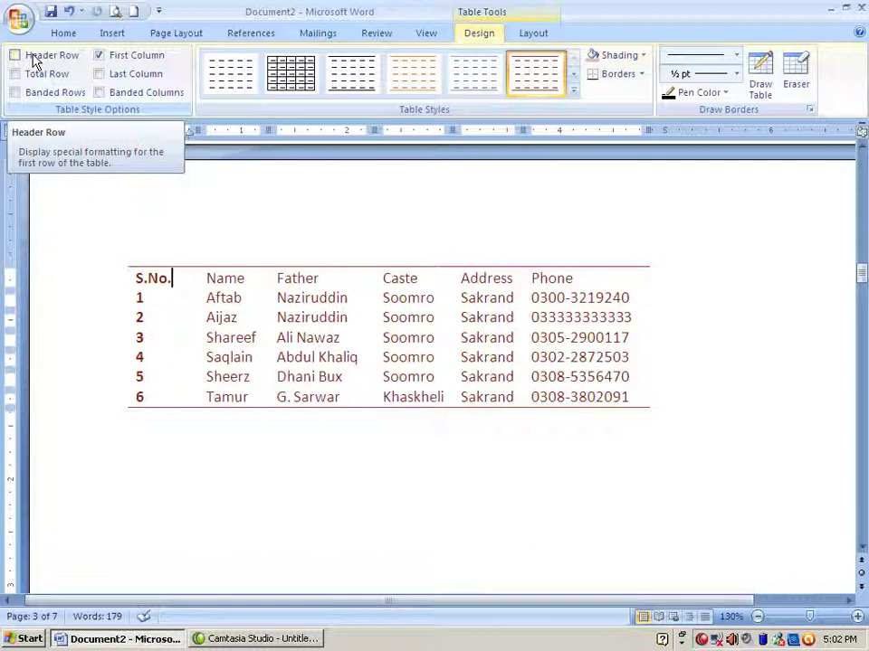
left_click(33, 58)
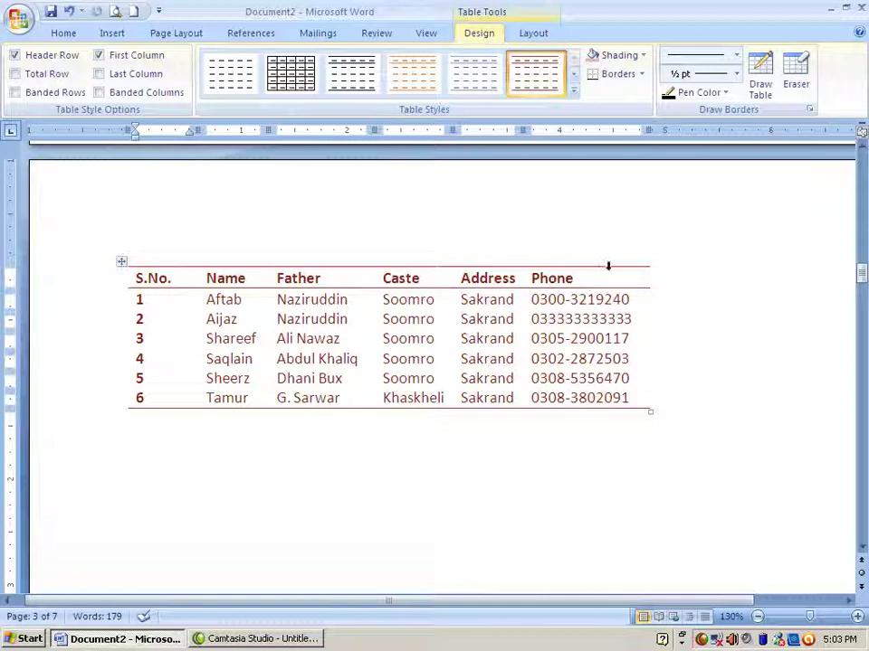
left_click(14, 74)
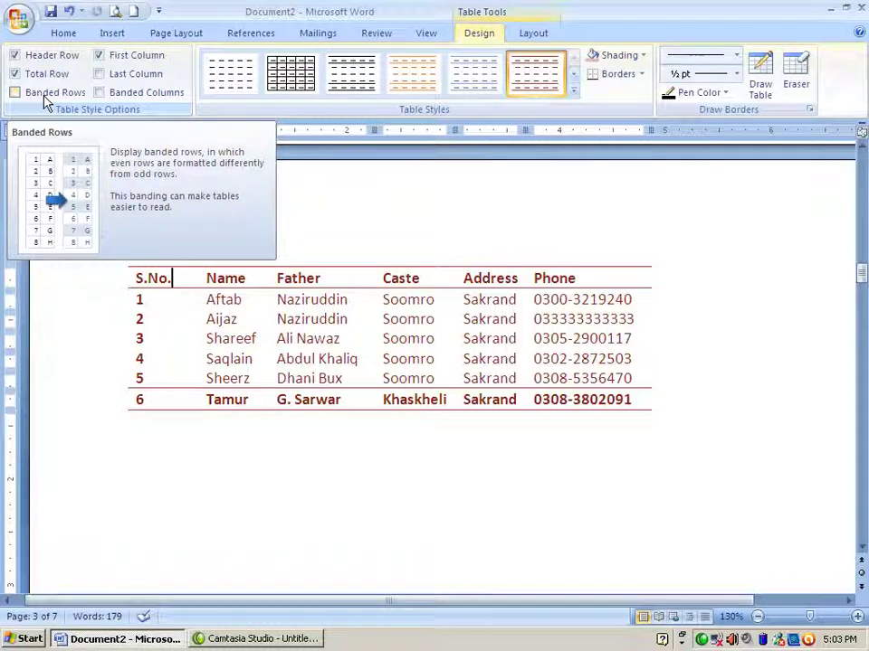
left_click(45, 94)
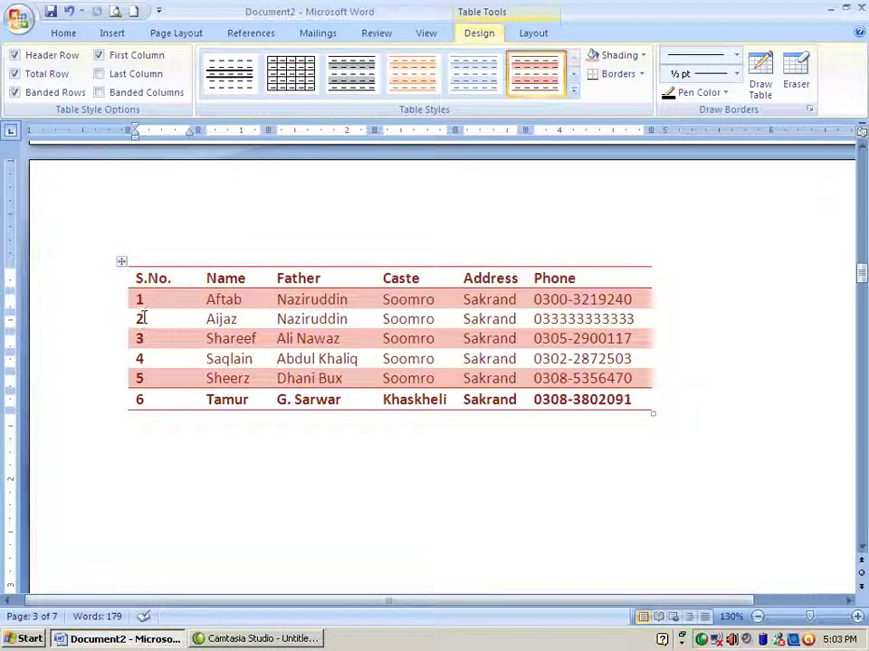
left_click(143, 358)
left_click(151, 399)
left_click(155, 318)
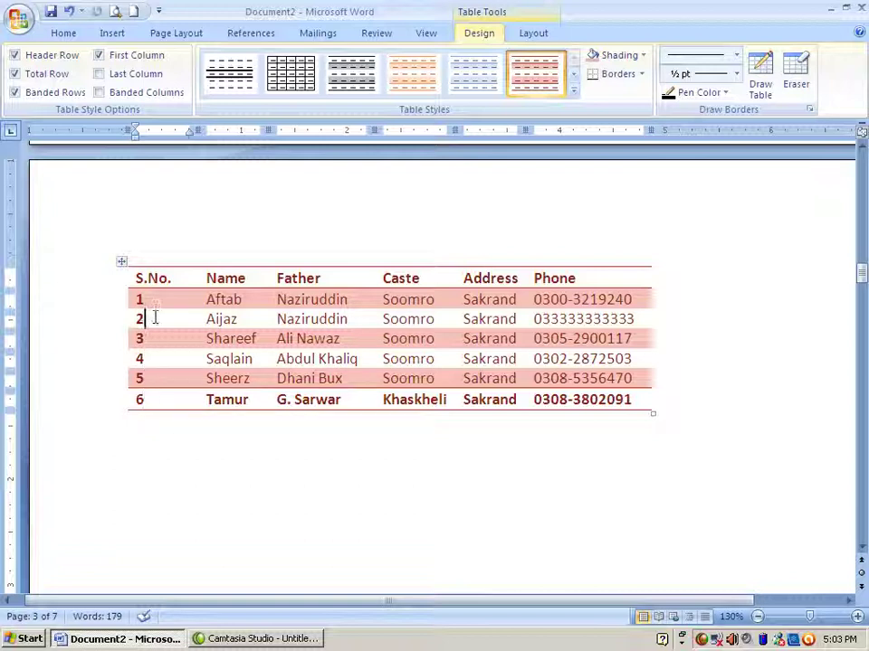
left_click(155, 358)
Step: Append a blank row at the end of the table, below row 6
left_click(151, 399)
key("Tab")
key("Tab")
key("Tab")
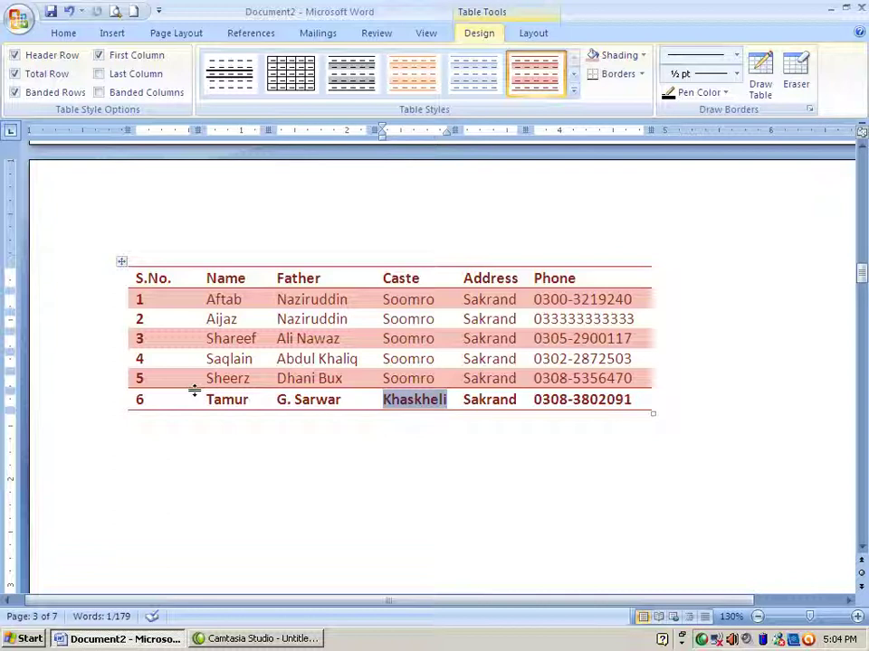
key("Tab")
key("Tab")
key("Tab")
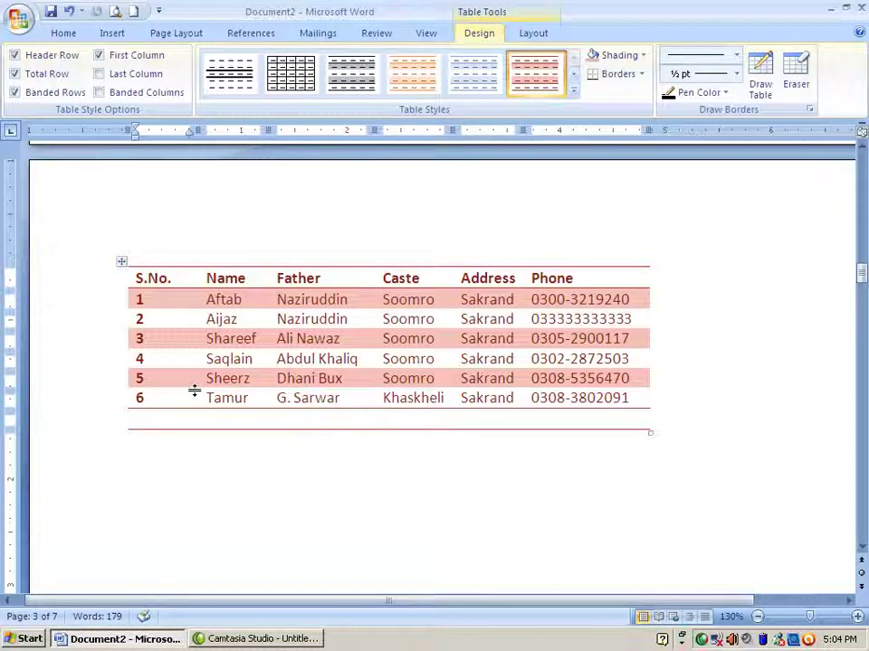
Step: Enter trial text in the new row's first cell, erase it, and undo the added row
type("das")
key("BackSpace")
key("BackSpace")
key("BackSpace")
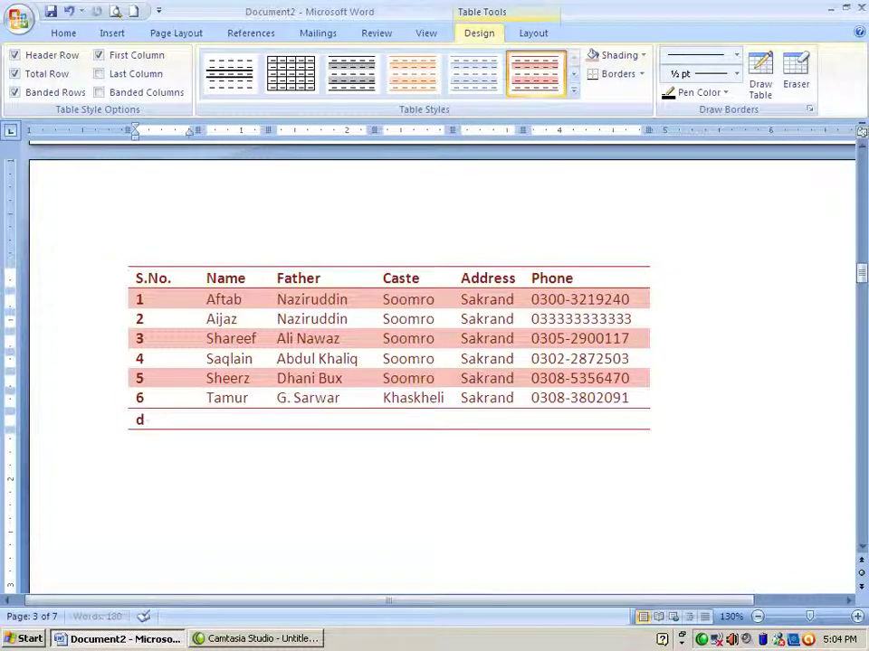
key("ctrl+z")
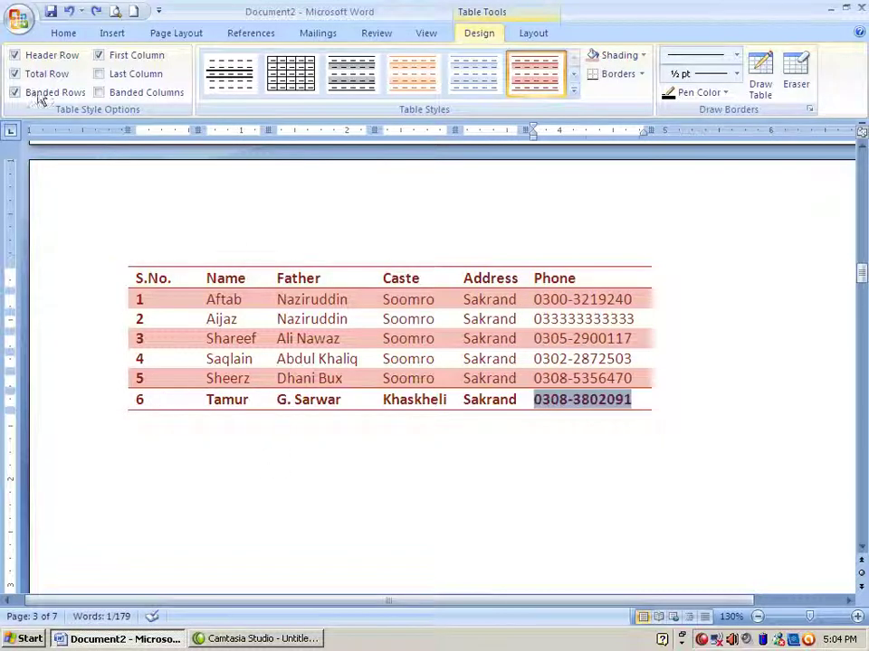
Step: Turn off the Total Row option and append a blank row below row 6
left_click(14, 74)
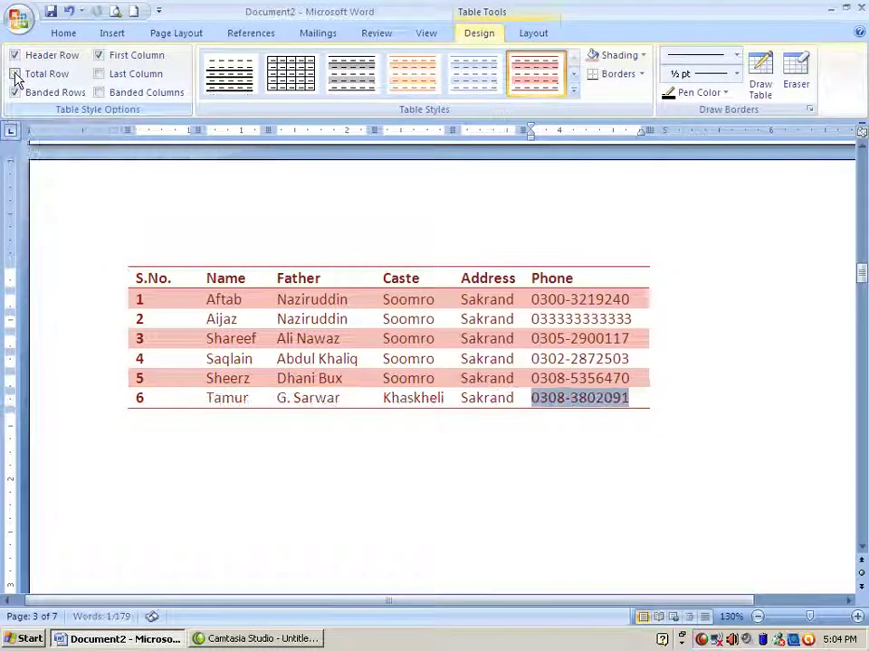
key("Tab")
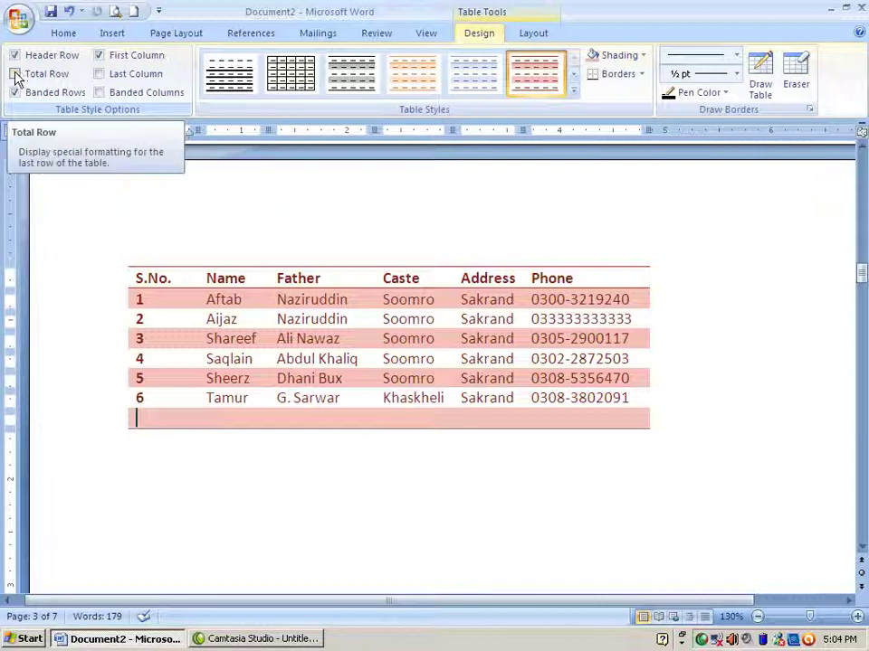
left_click(15, 74)
left_click(14, 74)
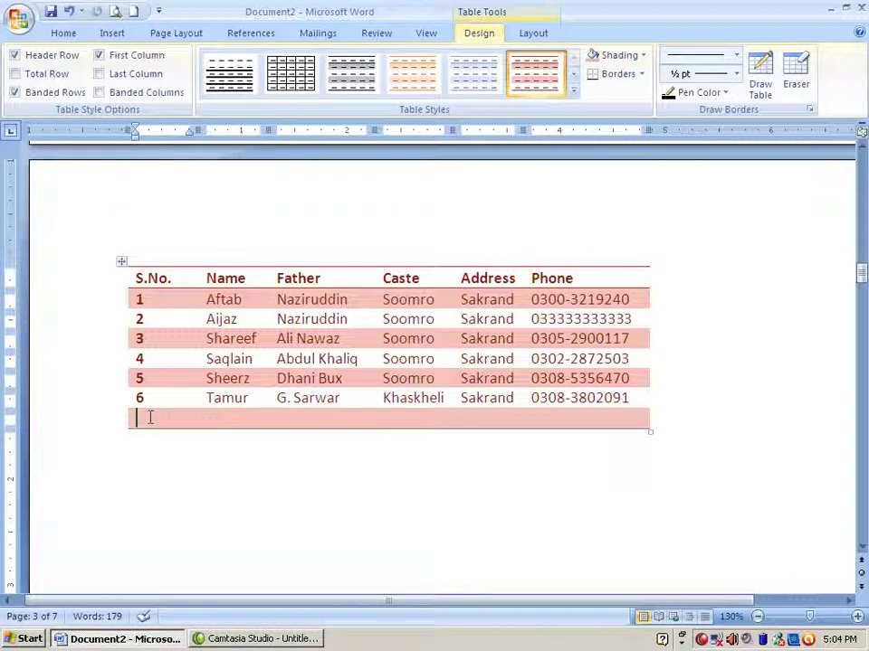
Step: Append two more blank rows at the end of the table
key("Tab")
key("Tab")
key("Tab")
key("Tab")
key("Tab")
key("Tab")
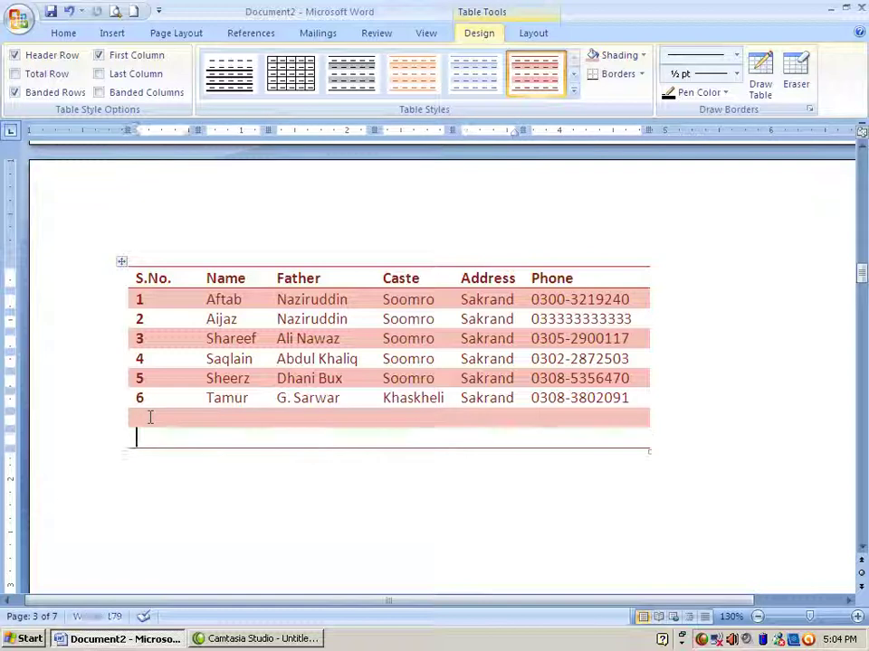
key("Tab")
key("Tab")
key("Tab")
key("Tab")
key("Tab")
key("Tab")
key("Tab")
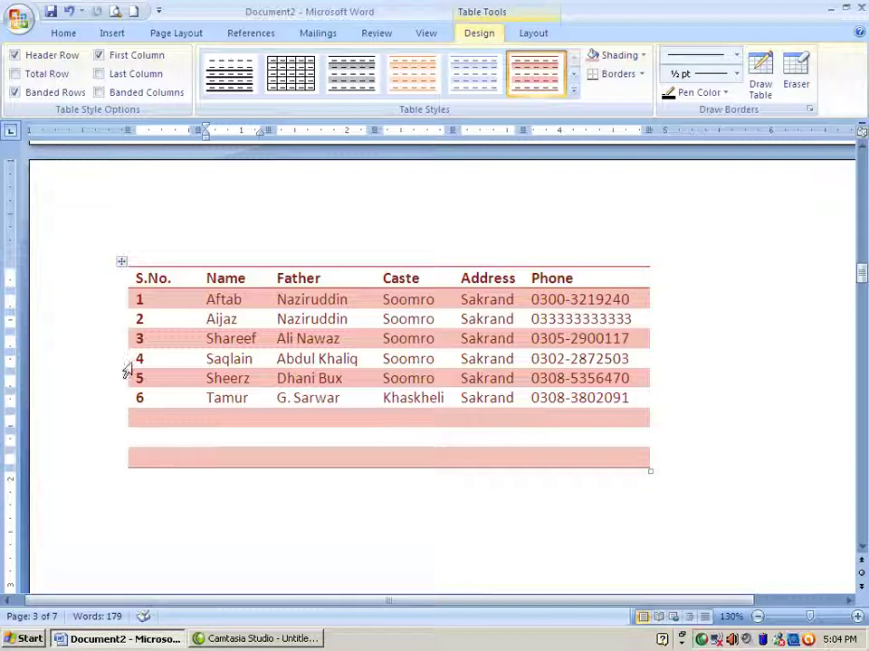
Step: Toggle the Total Row option on and off and Banded Rows off and on to compare the table's row formatting
left_click(14, 74)
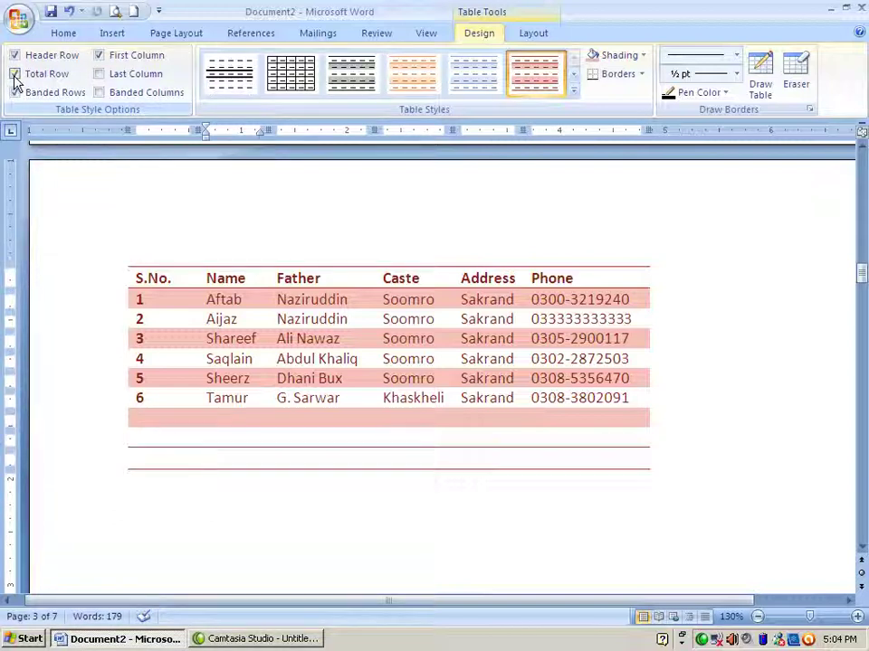
left_click(14, 74)
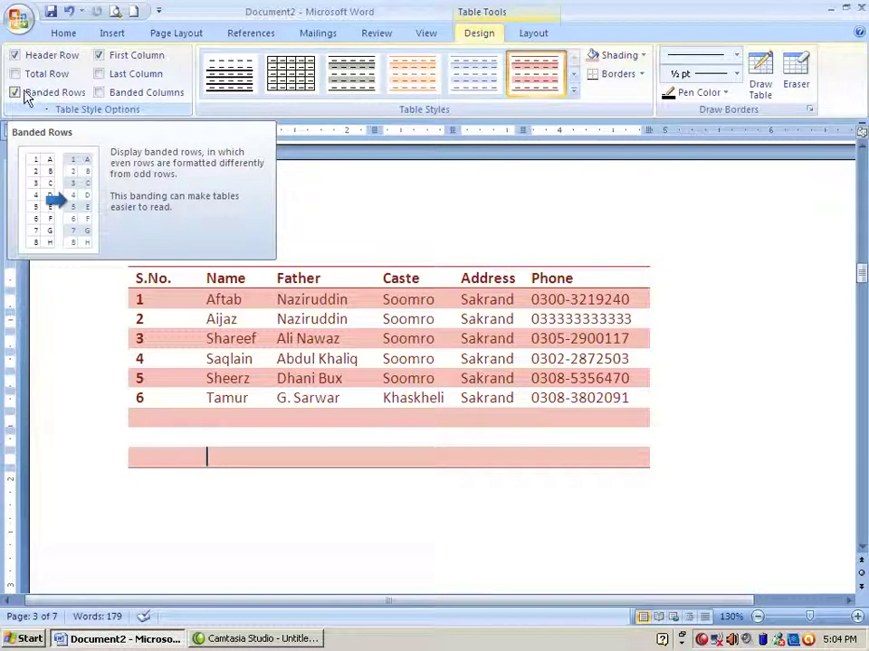
left_click(24, 97)
left_click(24, 96)
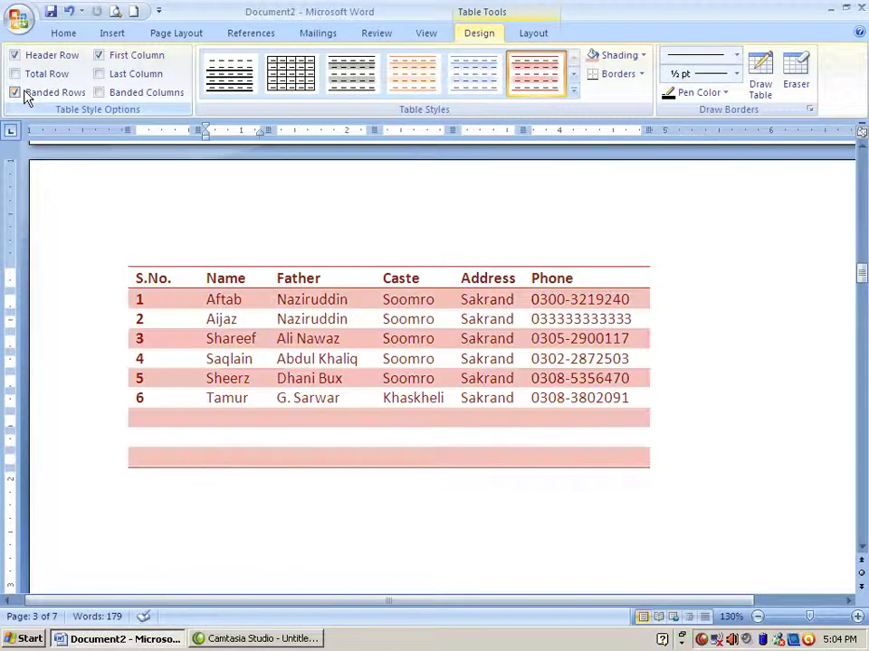
left_click(24, 94)
left_click(25, 94)
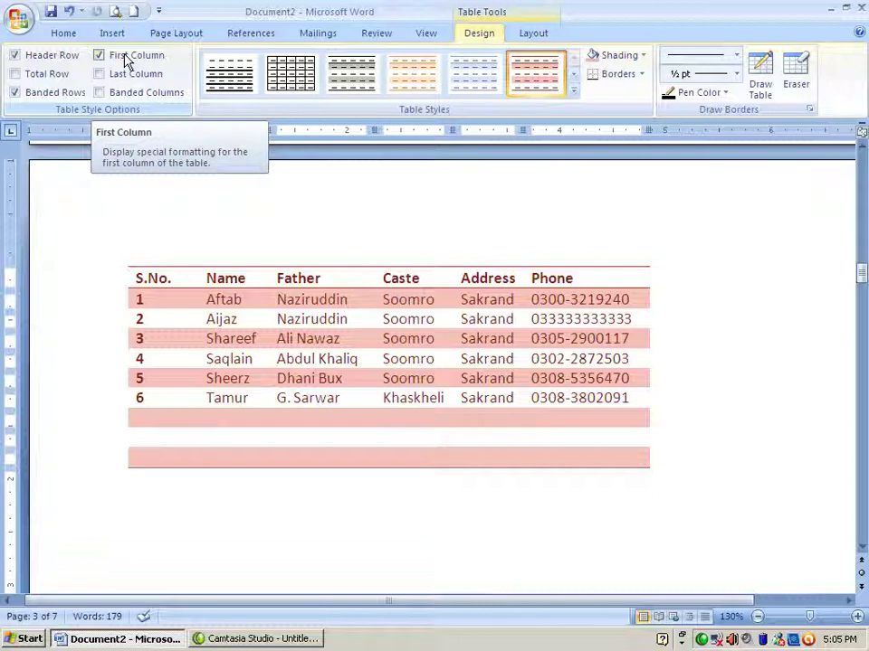
Step: Toggle the First Column and Last Column options to compare their formatting, leaving First Column on and Last Column off
left_click(99, 56)
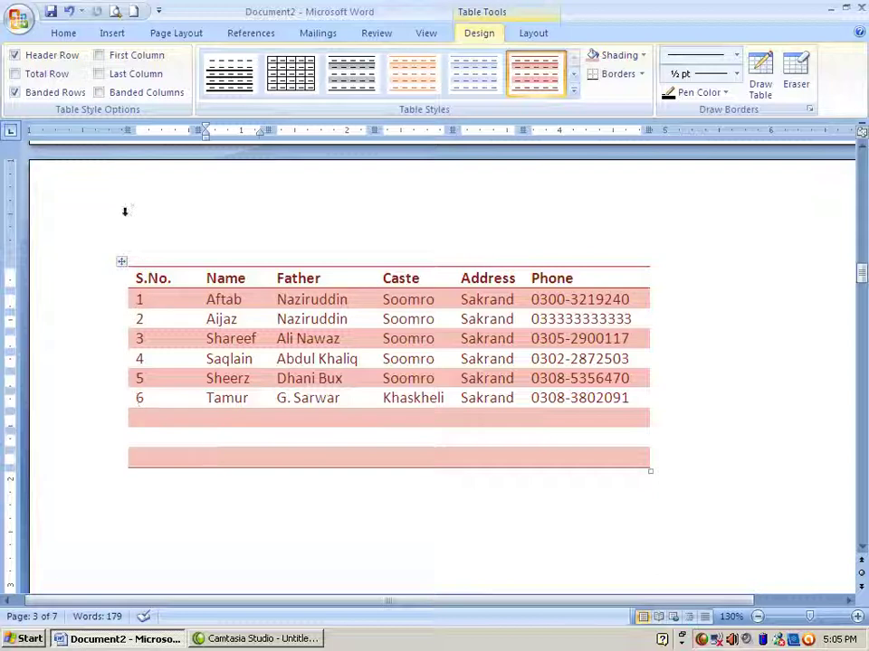
left_click(99, 56)
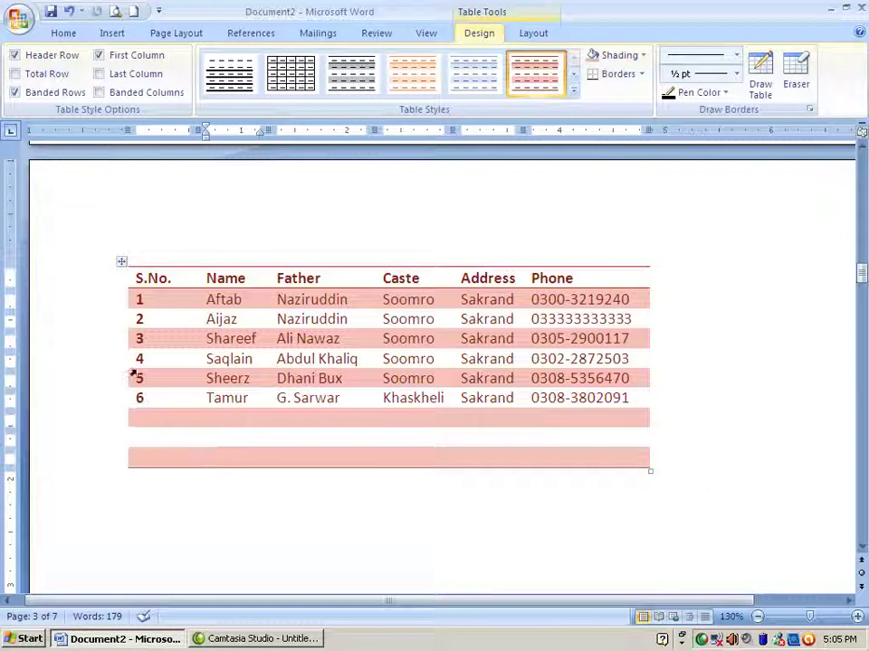
left_click(99, 75)
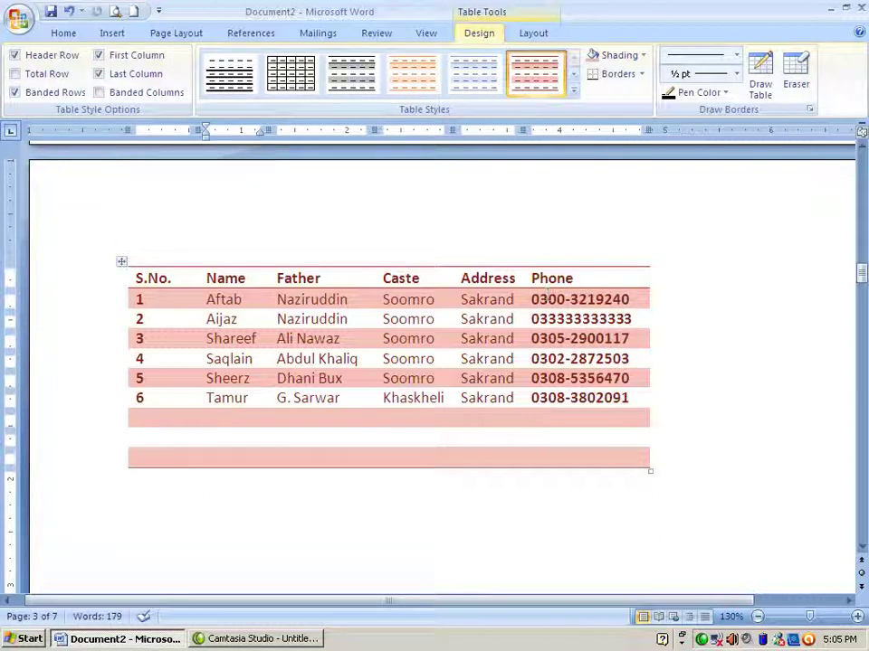
left_click(99, 74)
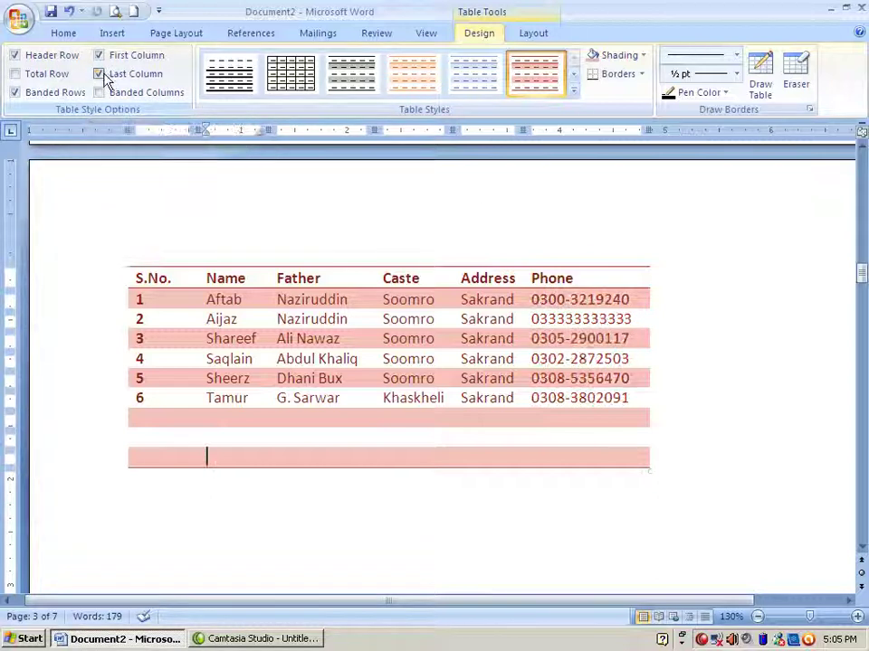
left_click(100, 74)
left_click(101, 74)
left_click(101, 74)
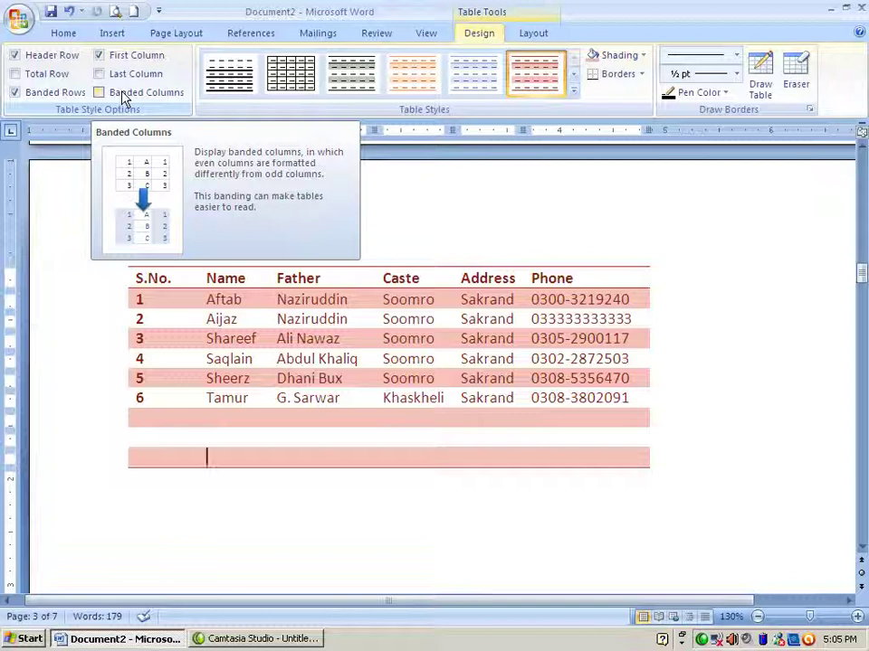
Step: Turn on Banded Columns and try the custom black-lined table style followed by the orange grid style with a filled header
left_click(99, 94)
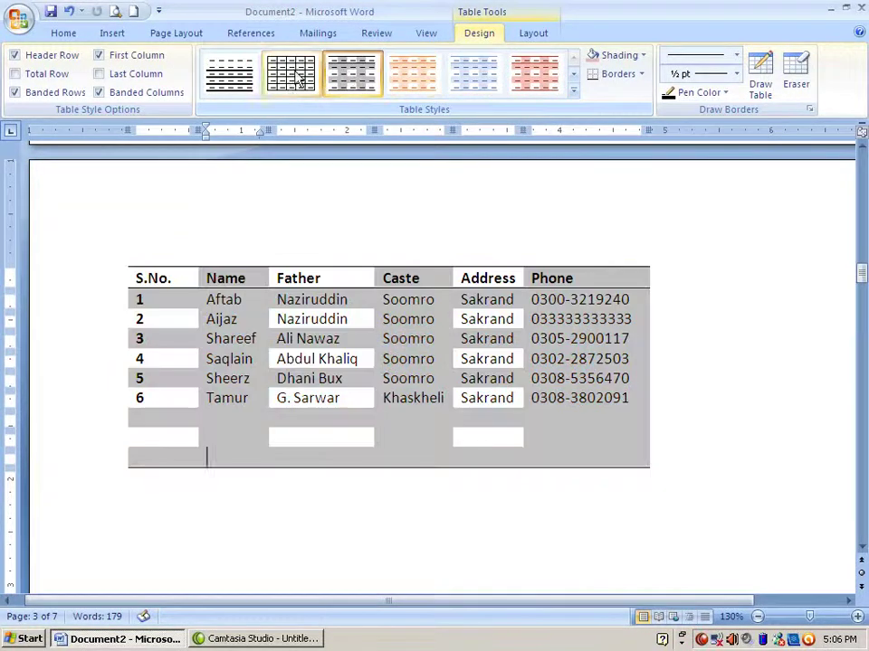
left_click(226, 68)
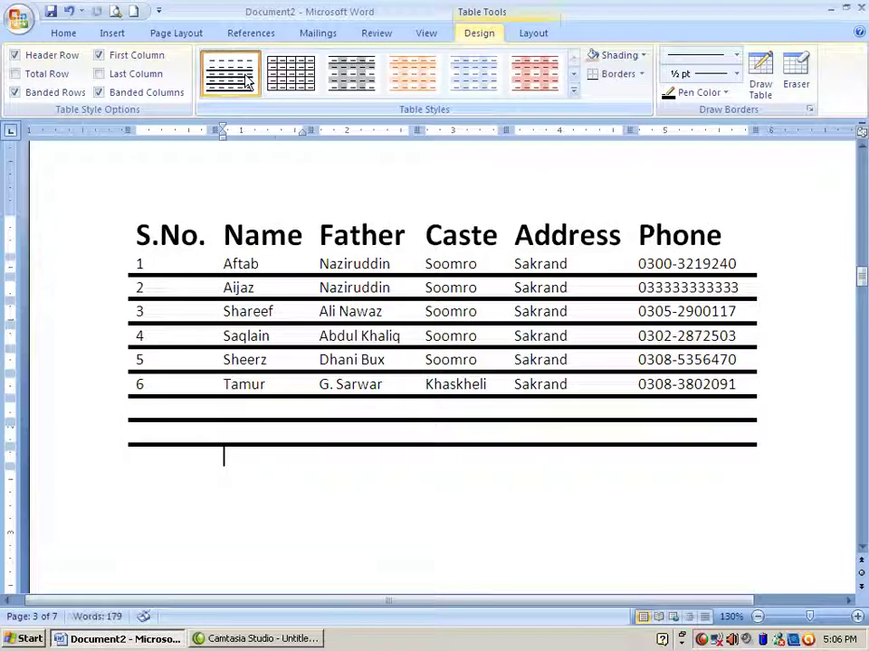
left_click(576, 74)
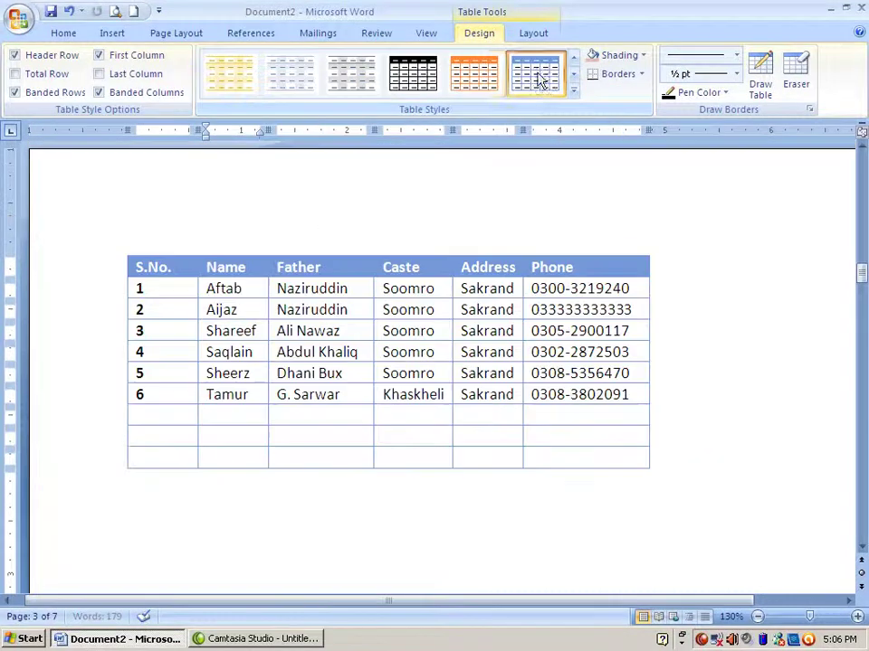
left_click(463, 79)
left_click(574, 73)
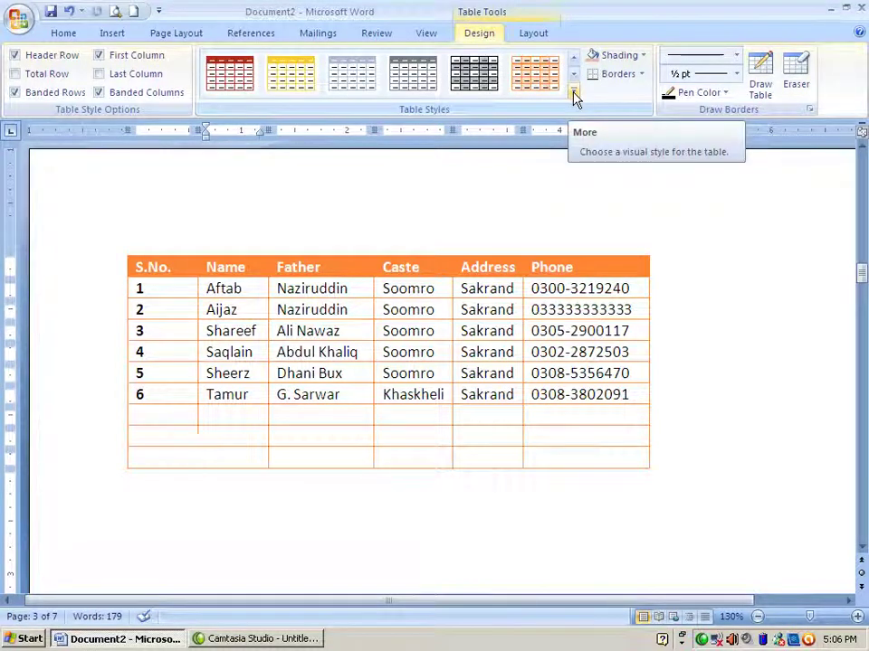
Step: Try the red Medium Shading 2 table style, and replace it with the yellow Medium Shading 2 - Accent 4
left_click(573, 92)
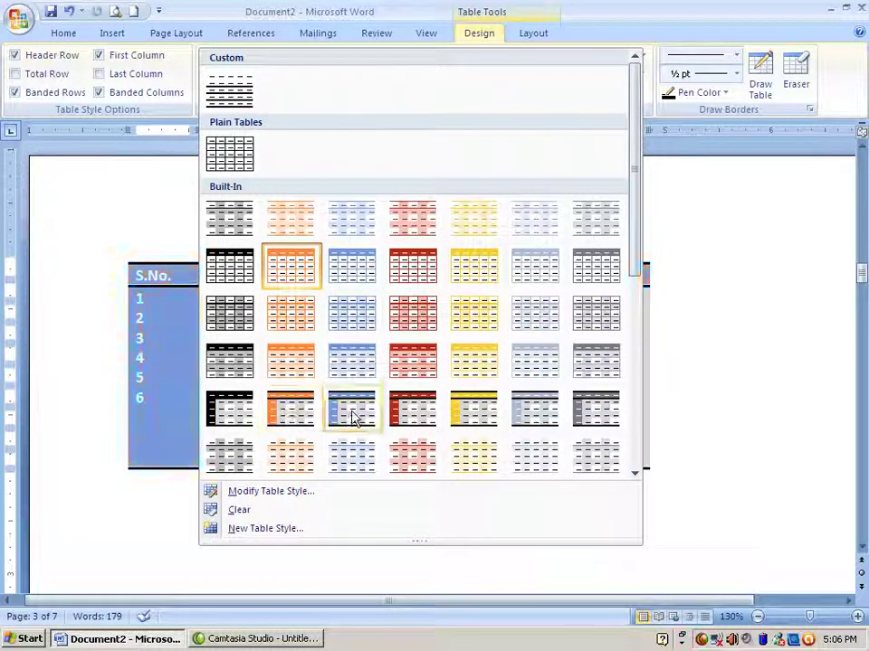
left_click(415, 415)
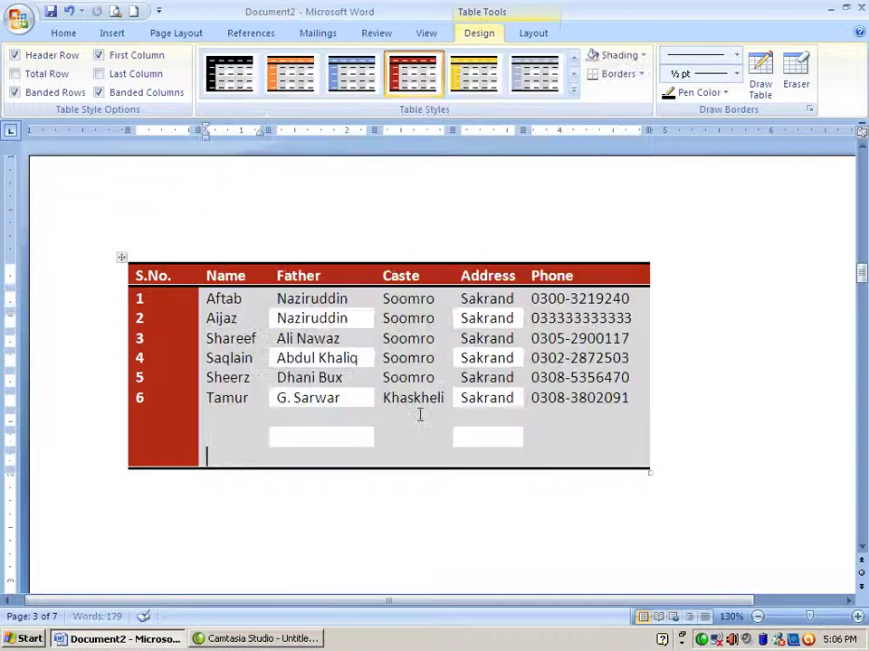
left_click(574, 91)
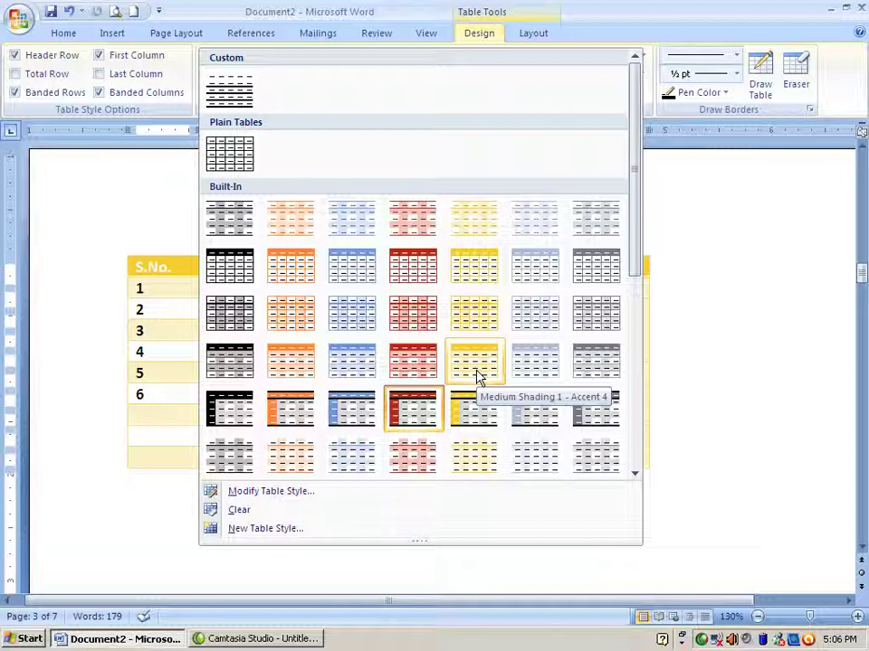
left_click(477, 422)
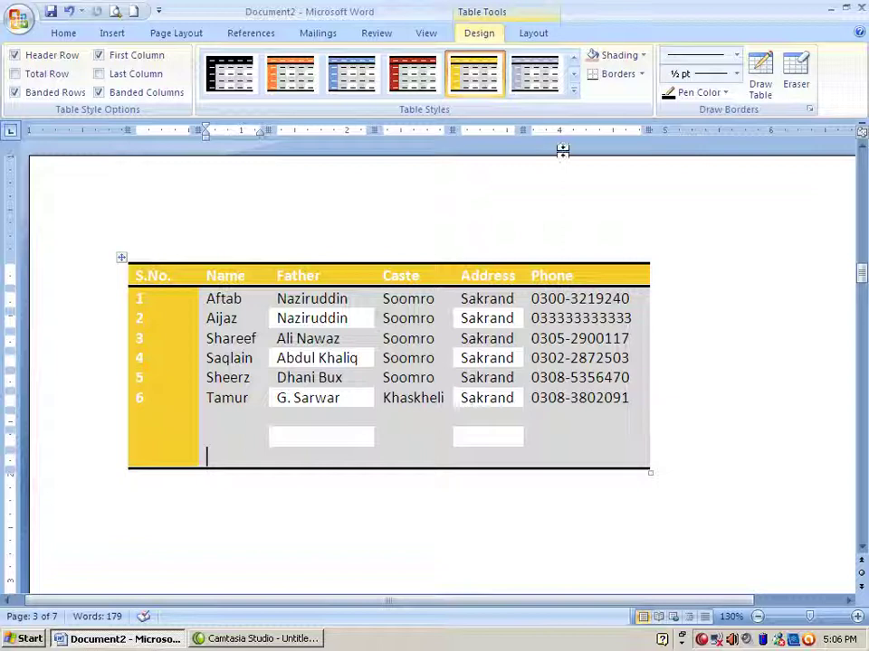
Step: Modify the Medium Shading 2 - Accent 4 table style, giving the whole table a blue Accent 5 shading
left_click(573, 91)
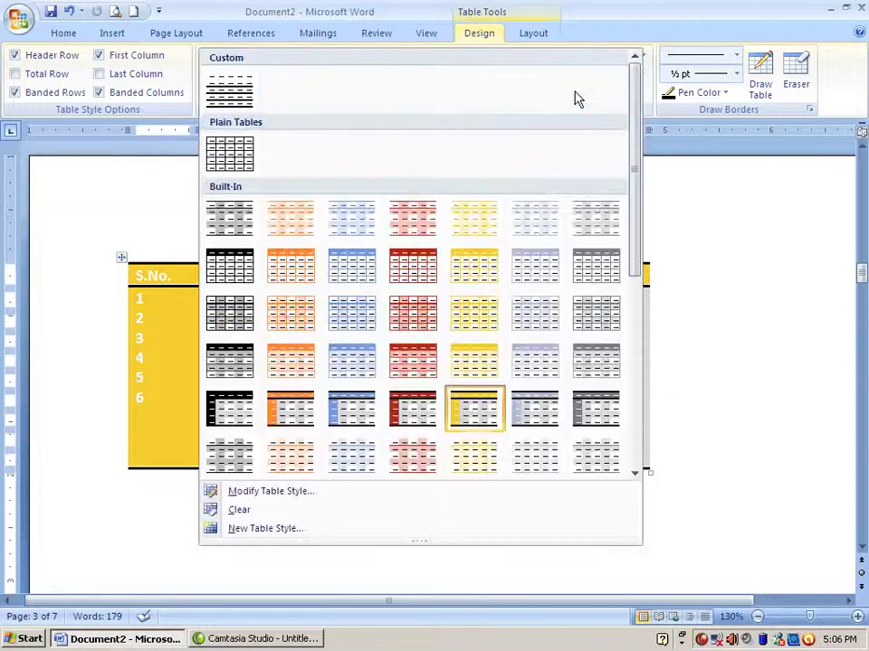
left_click(309, 500)
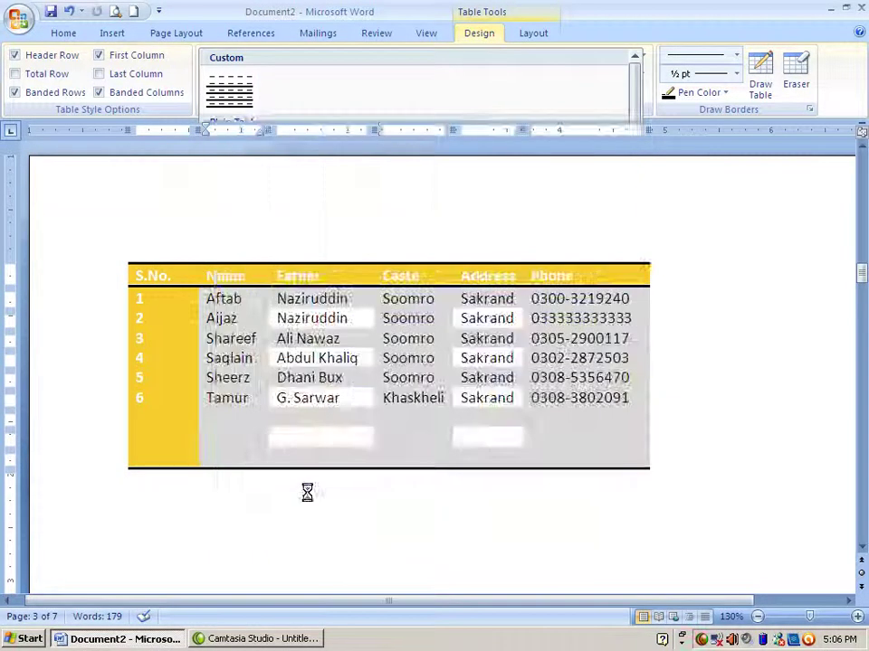
left_click_drag(419, 96, 534, 101)
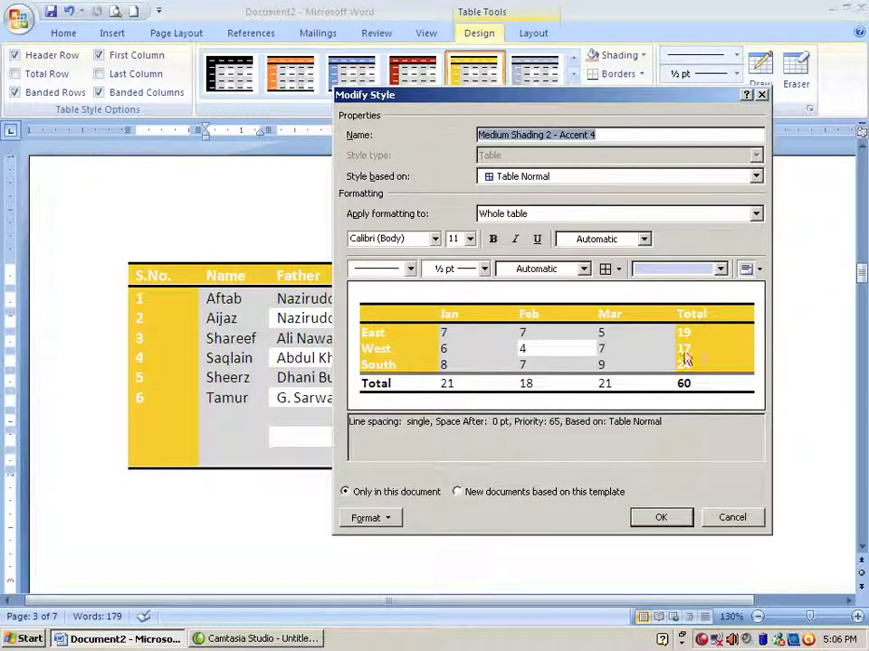
left_click(721, 269)
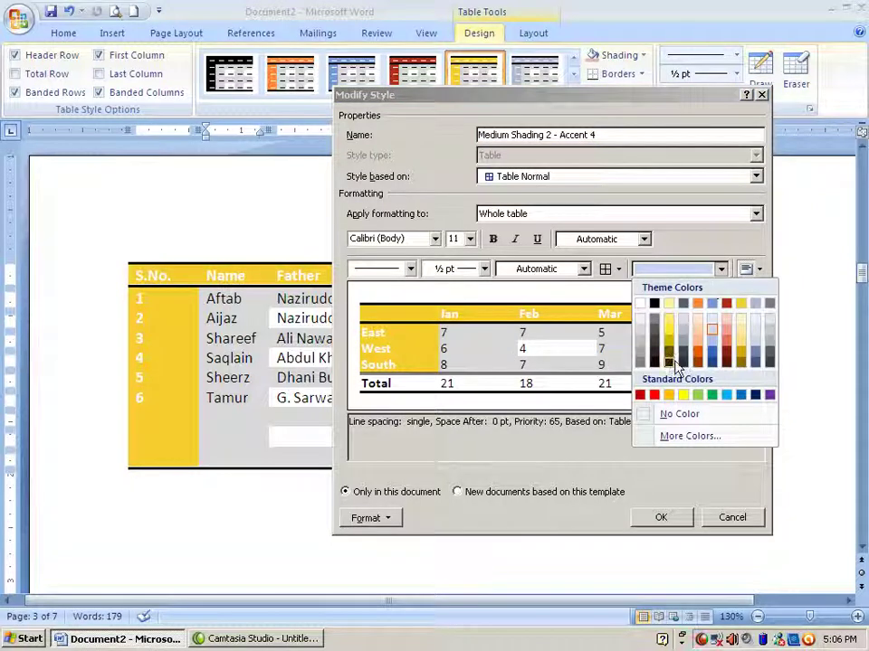
left_click(758, 360)
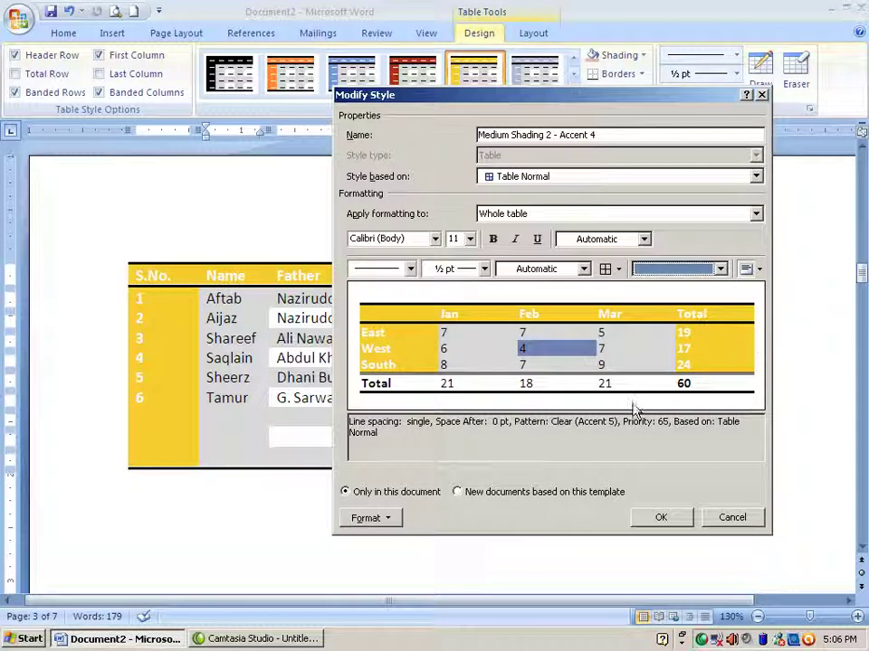
Step: Try outside borders on the whole table in the modified style, and replace them with no border
left_click(619, 269)
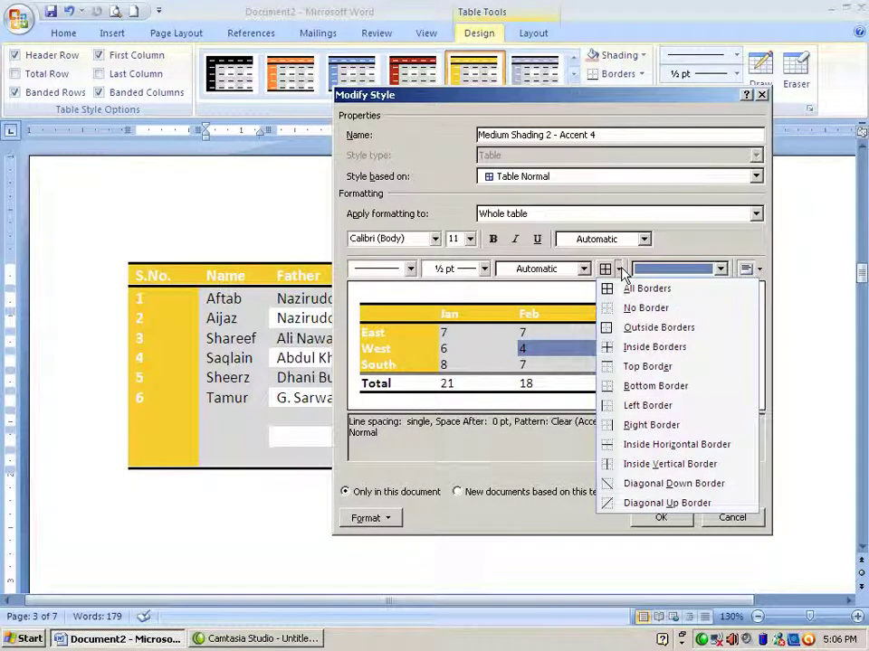
left_click(624, 327)
left_click(617, 270)
left_click(611, 304)
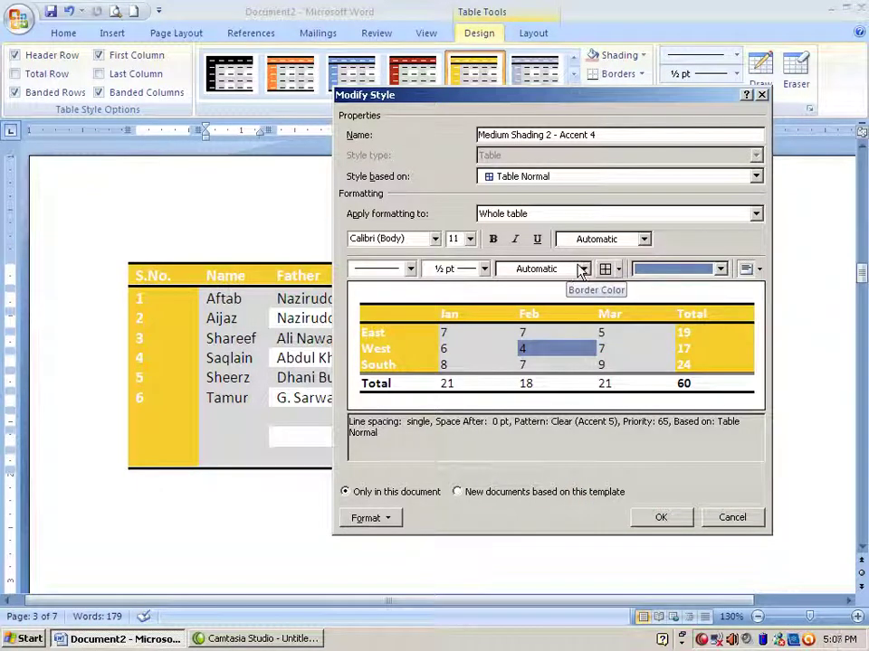
Step: Set the modified style's border color to orange and apply the style changes to the table
left_click(583, 269)
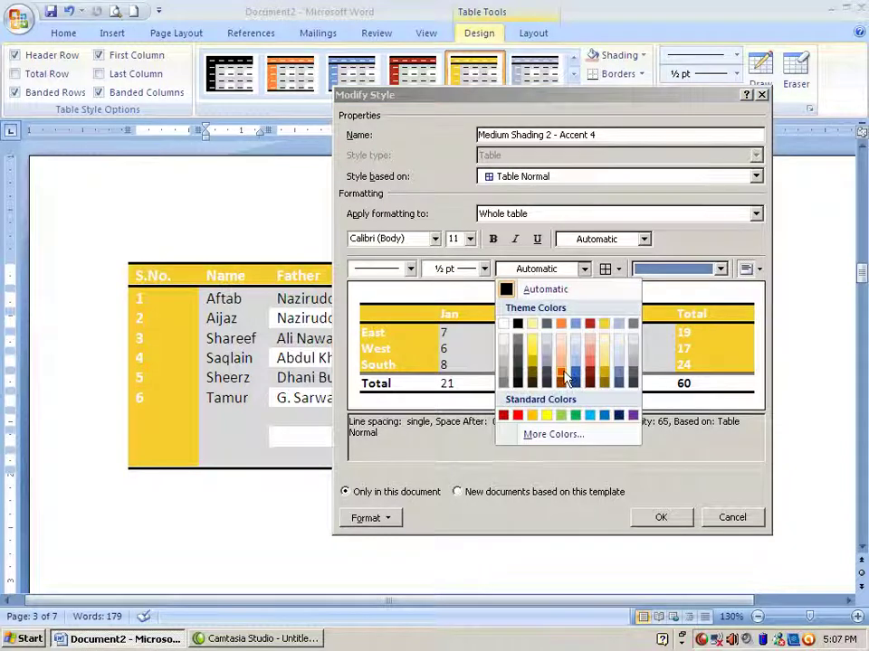
left_click(563, 374)
left_click(659, 517)
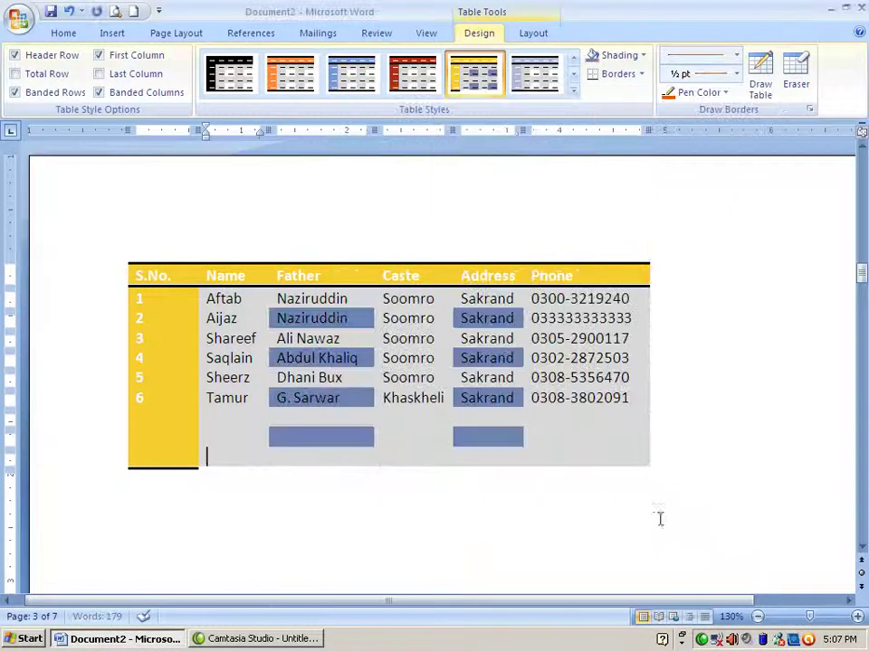
Step: Select the whole table and modify its style again, setting the border line to the 3 pt thin-thick-thin line style
left_click(382, 358)
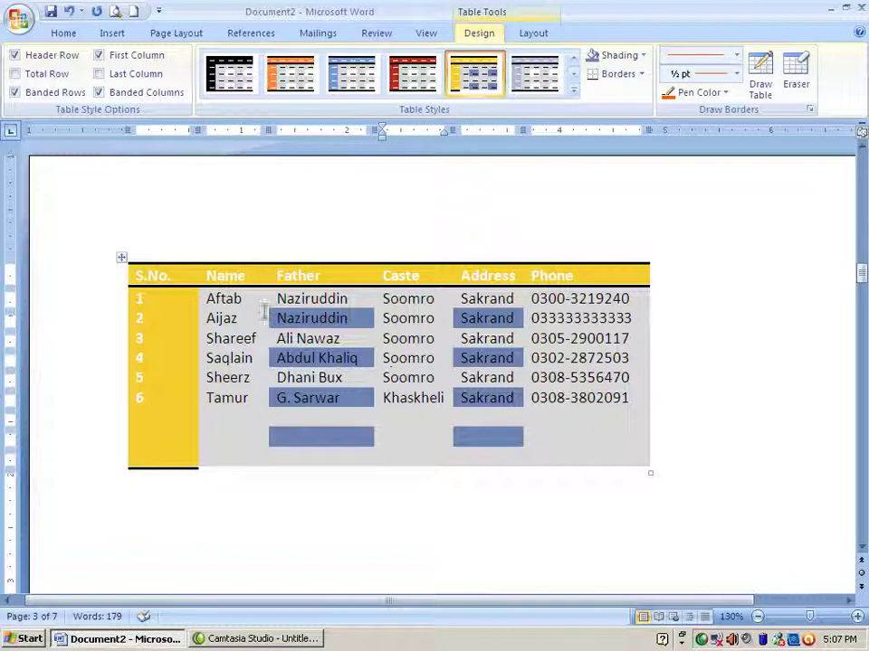
left_click(122, 257)
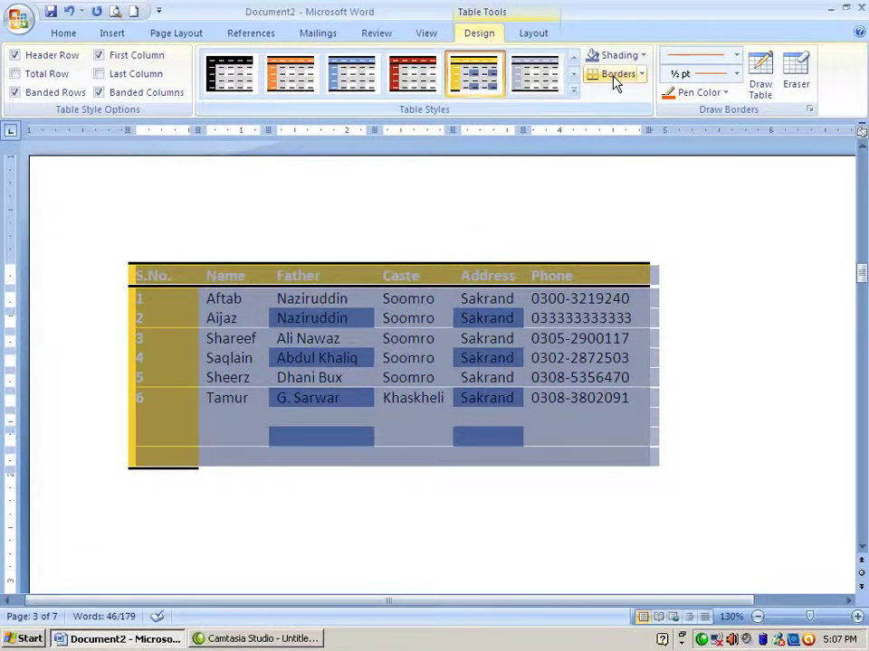
left_click(573, 90)
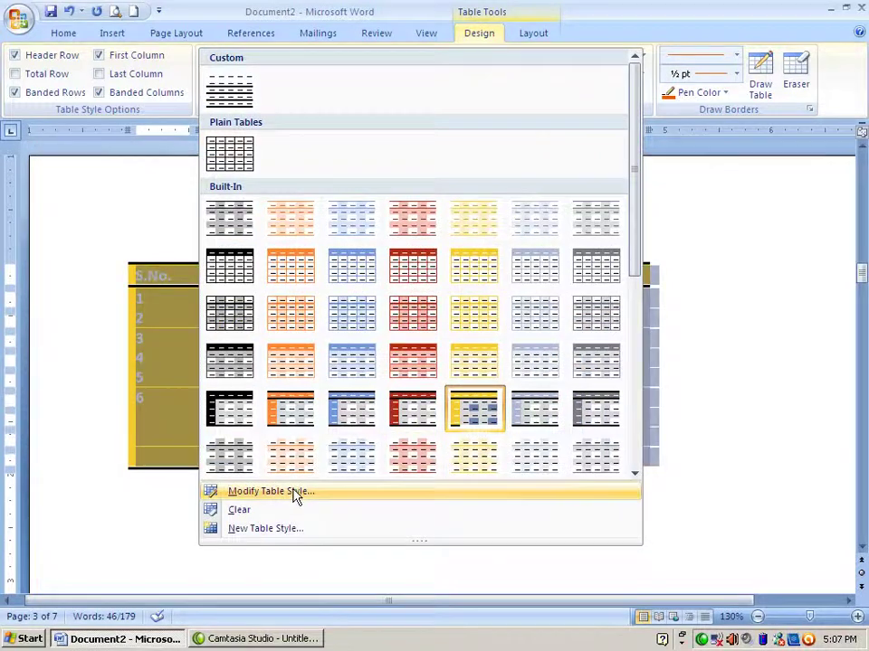
left_click(244, 491)
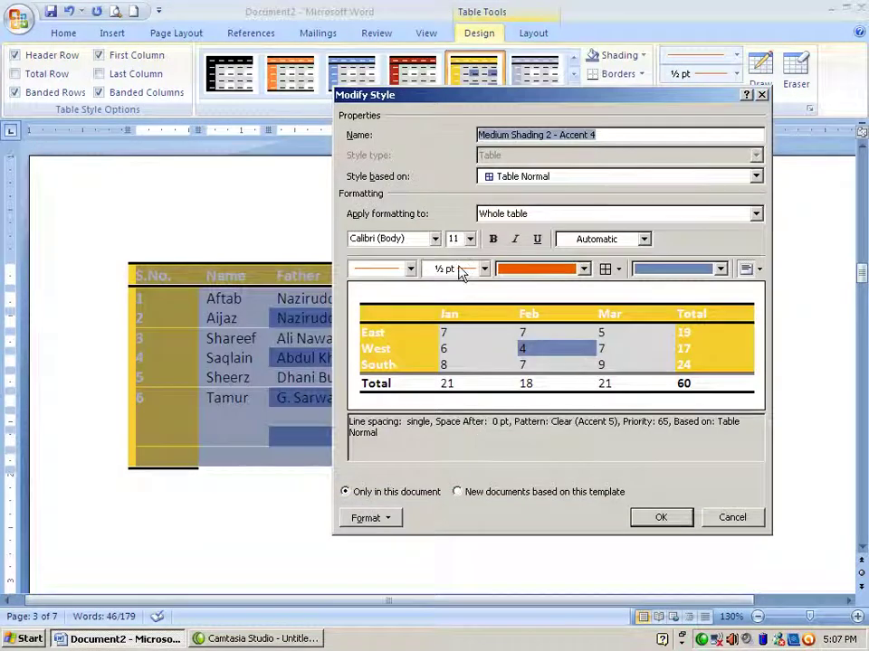
left_click(409, 270)
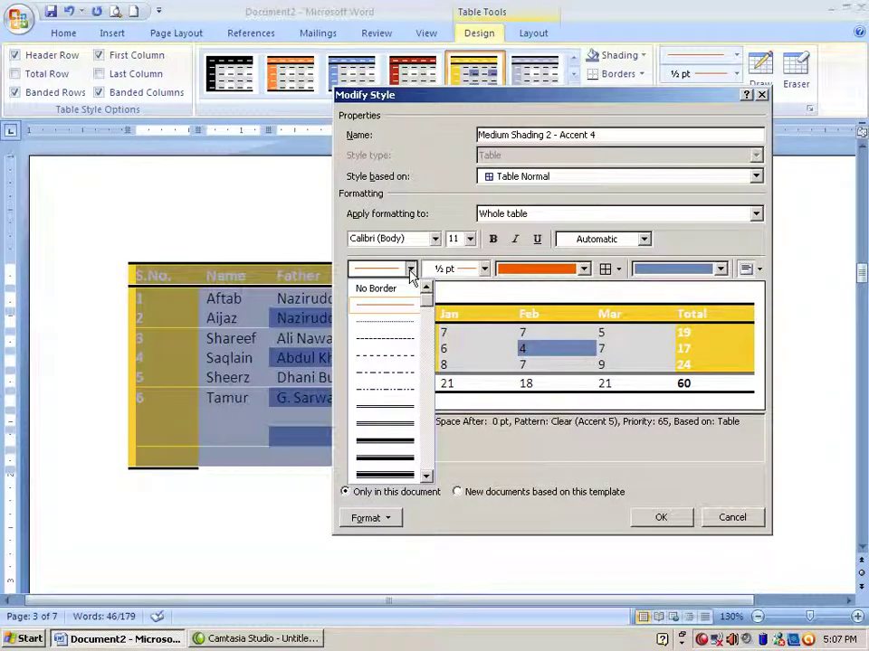
left_click(400, 477)
left_click(656, 518)
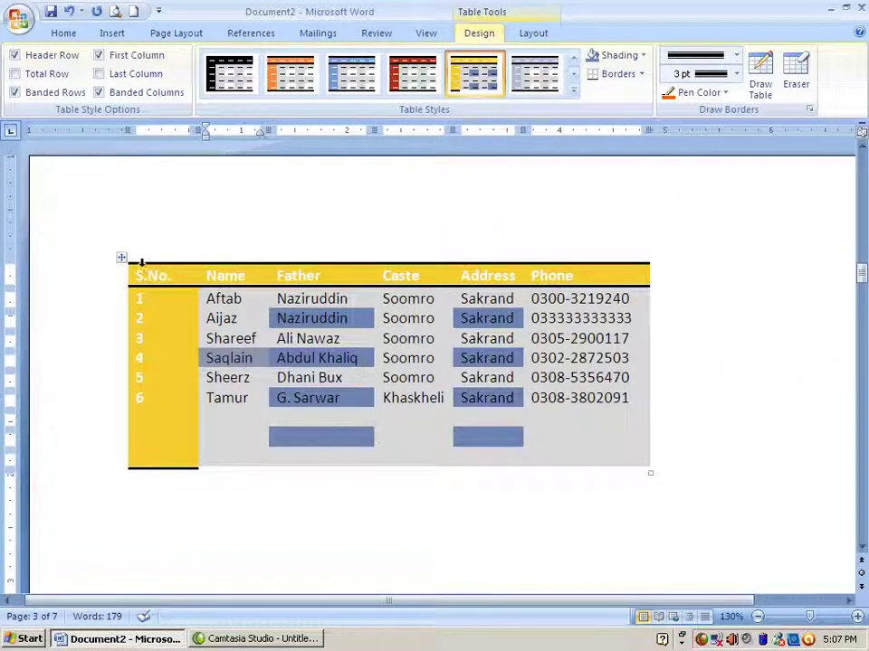
Step: Clear the table style from the whole table
left_click(121, 257)
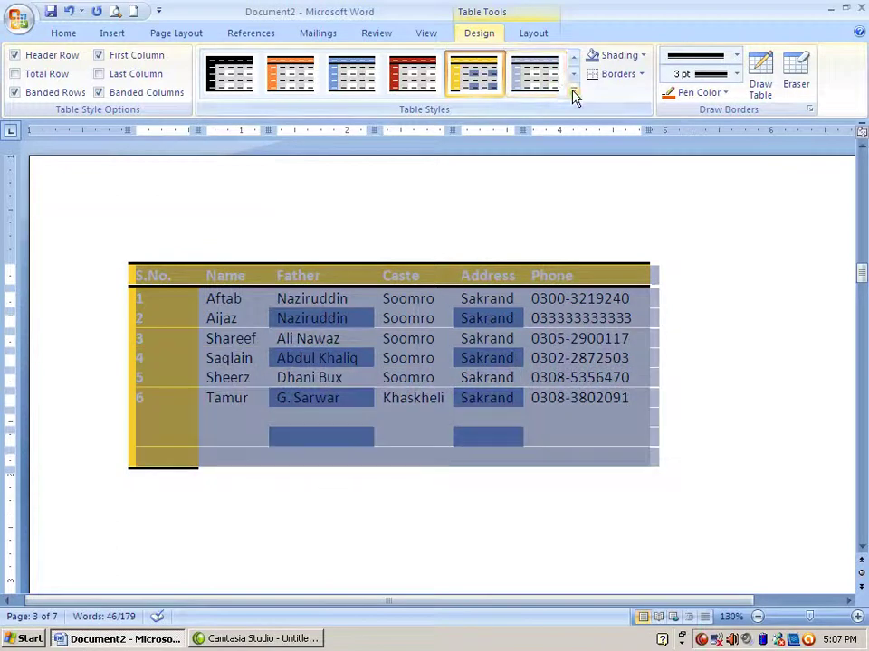
left_click(572, 93)
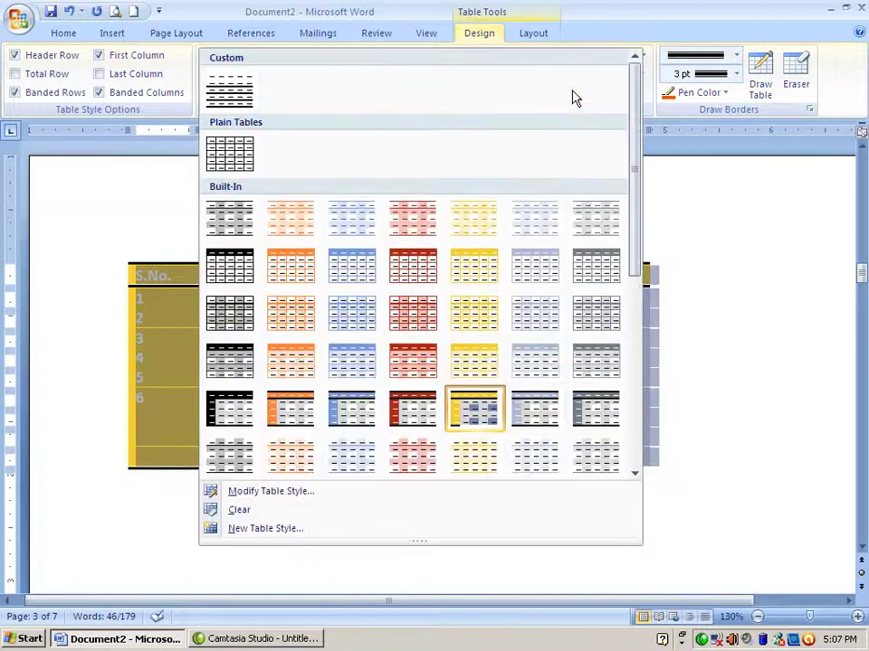
left_click(263, 517)
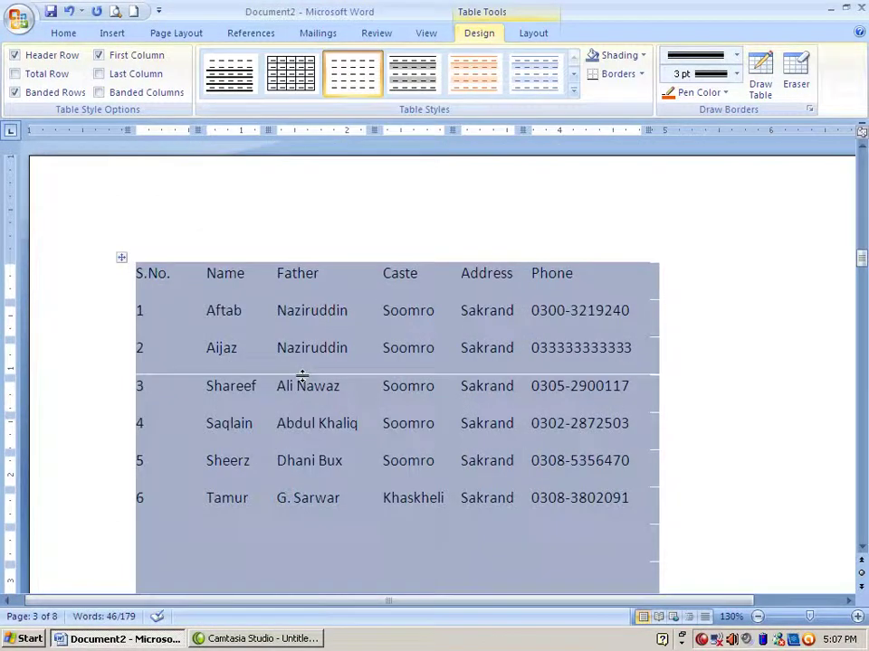
Step: Reselect the whole table and start creating a new table style, viewing its border line style choices
left_click(290, 287)
left_click(120, 260)
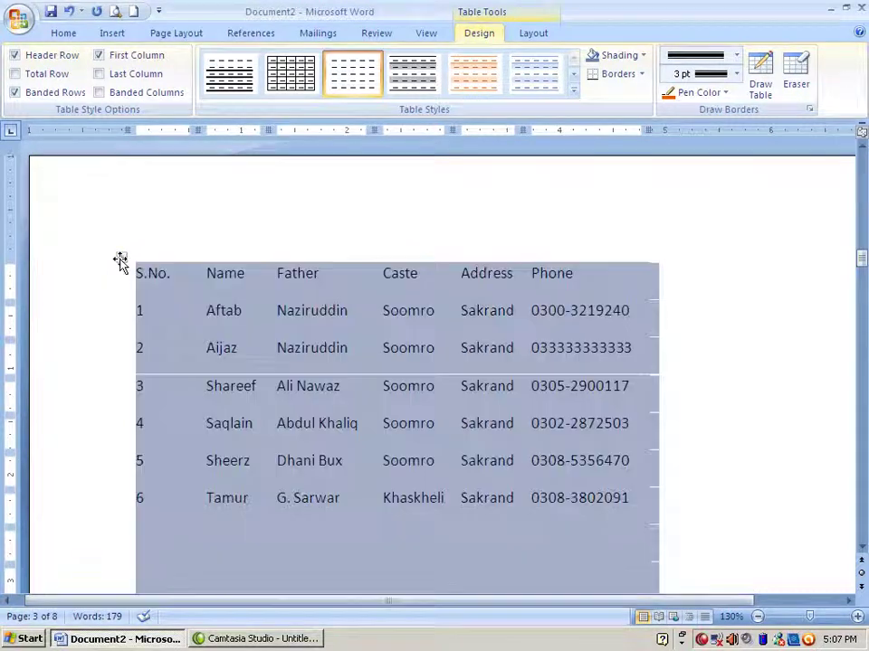
left_click(573, 90)
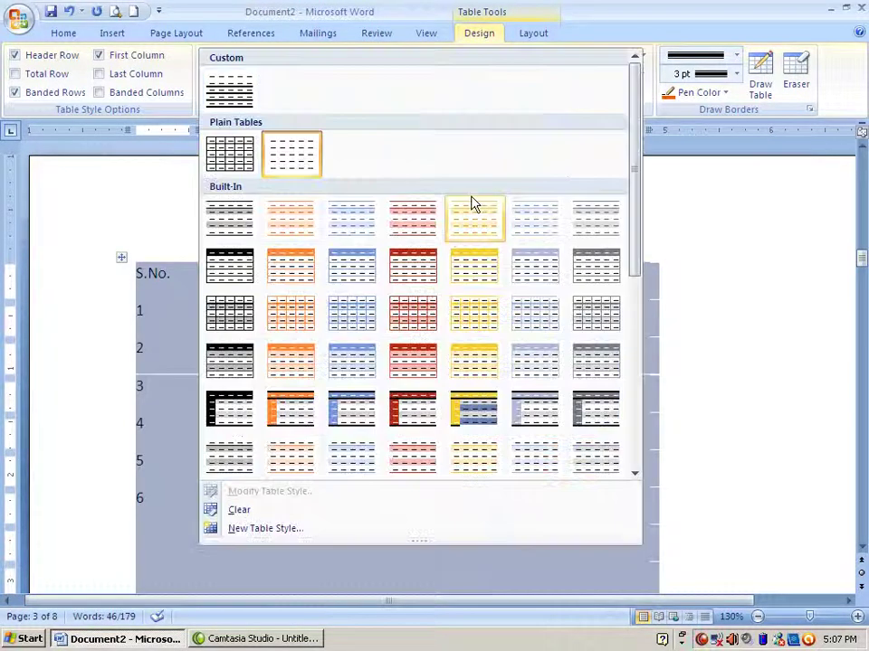
left_click(284, 537)
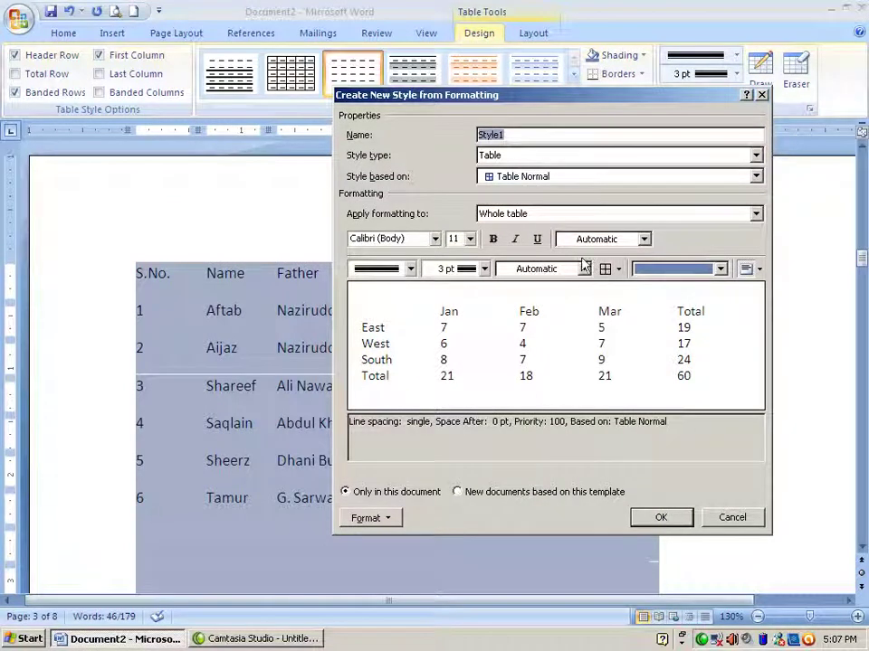
left_click(411, 270)
left_click(411, 269)
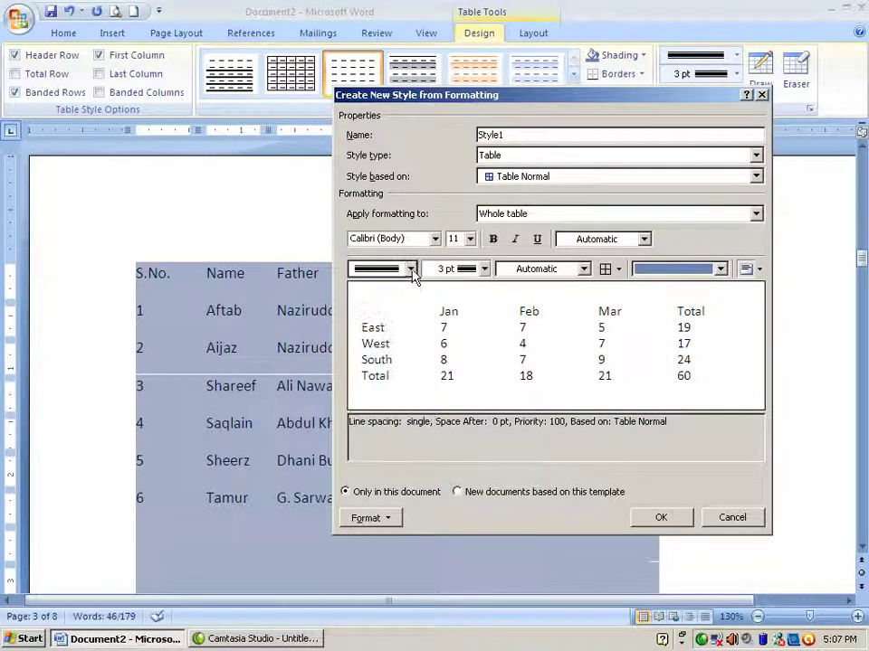
Step: Try outside borders with the 3 pt thin-thick-thin line on the new style, followed by the All Borders option
left_click(618, 270)
left_click(611, 331)
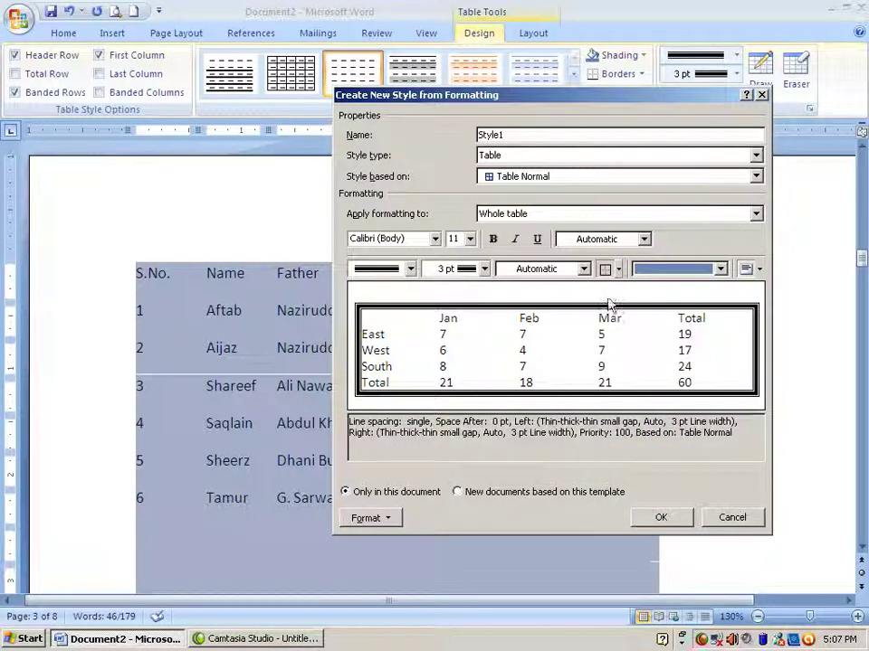
left_click(619, 271)
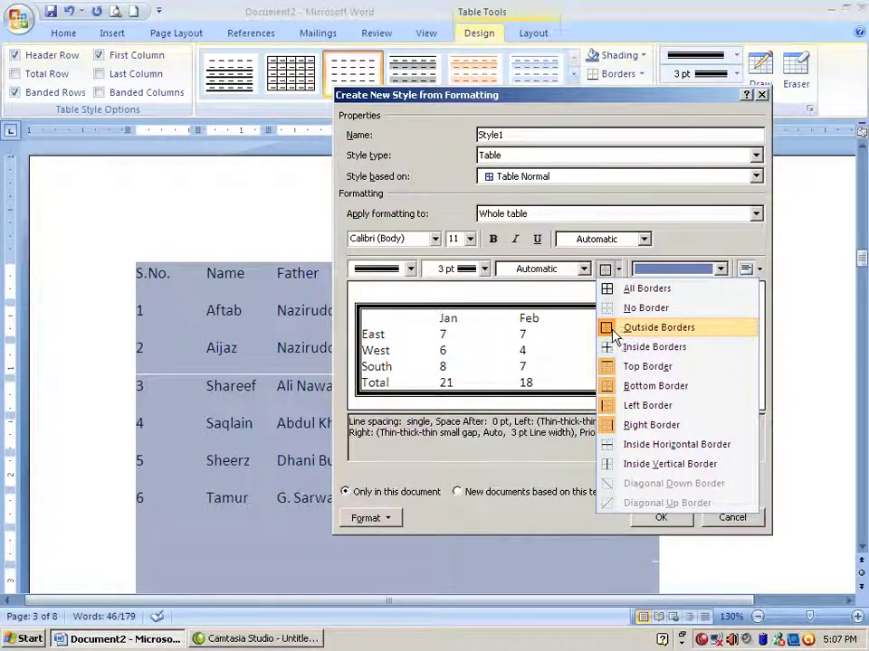
left_click(607, 291)
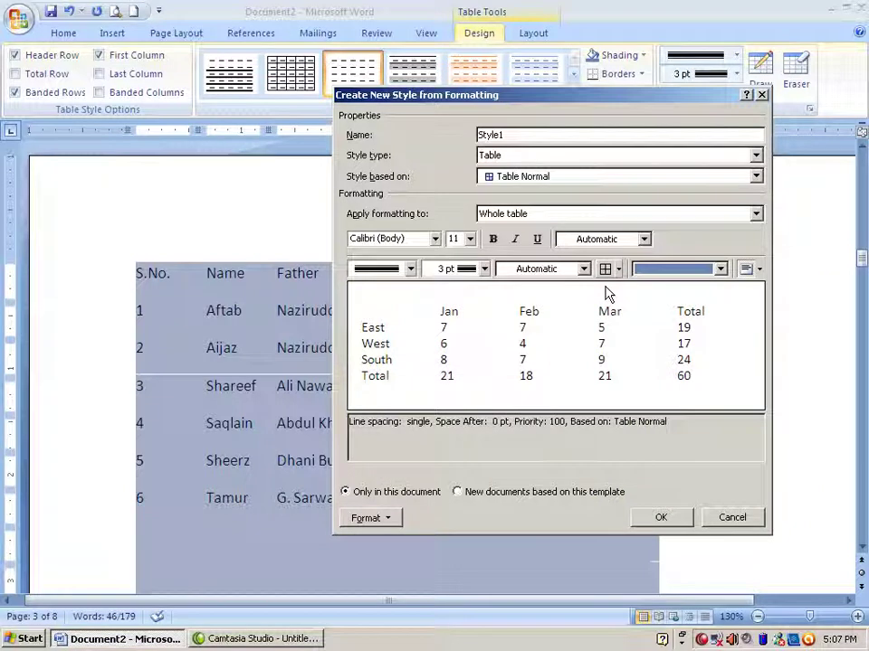
Step: Shade the new style light yellow and compare the center-left, center and center-right cell alignments, keeping center-right
left_click(682, 272)
left_click(683, 362)
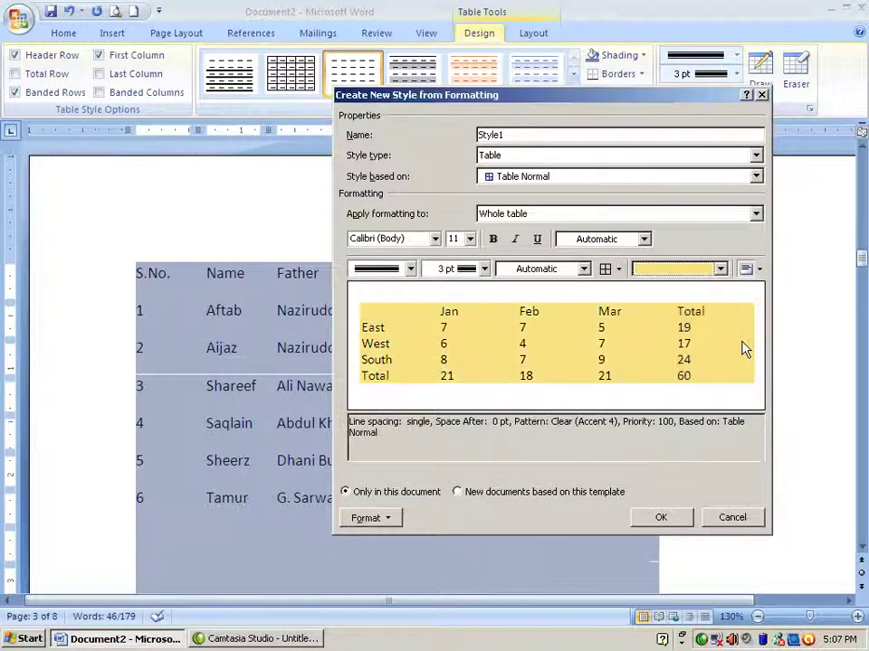
left_click(759, 269)
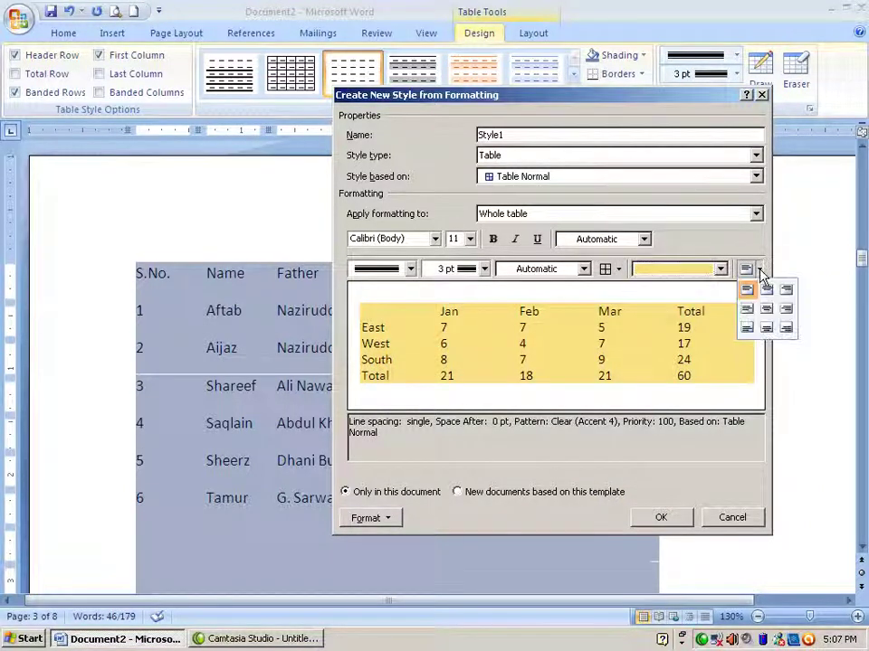
left_click(747, 309)
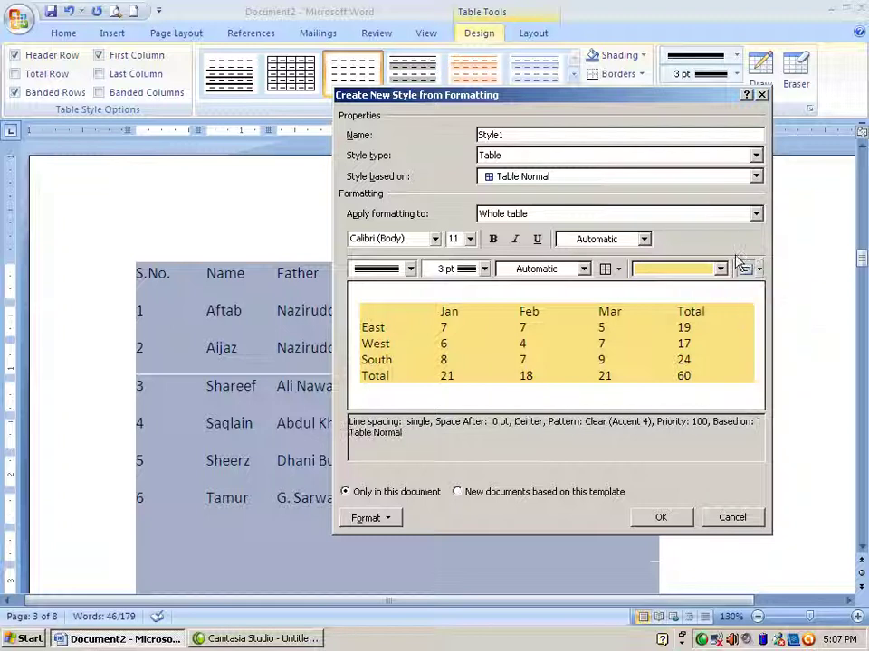
left_click(759, 269)
left_click(766, 310)
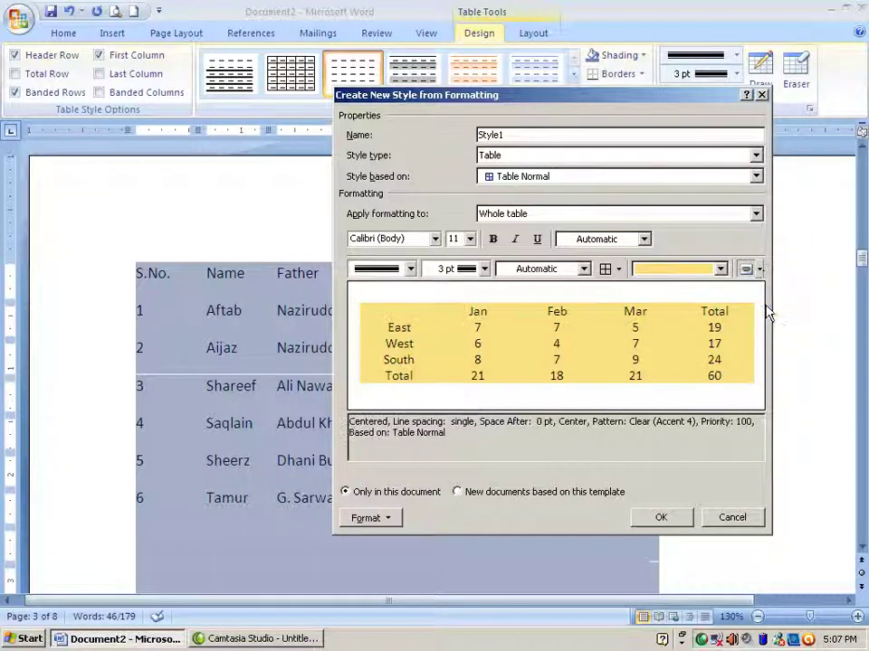
left_click(760, 269)
left_click(787, 309)
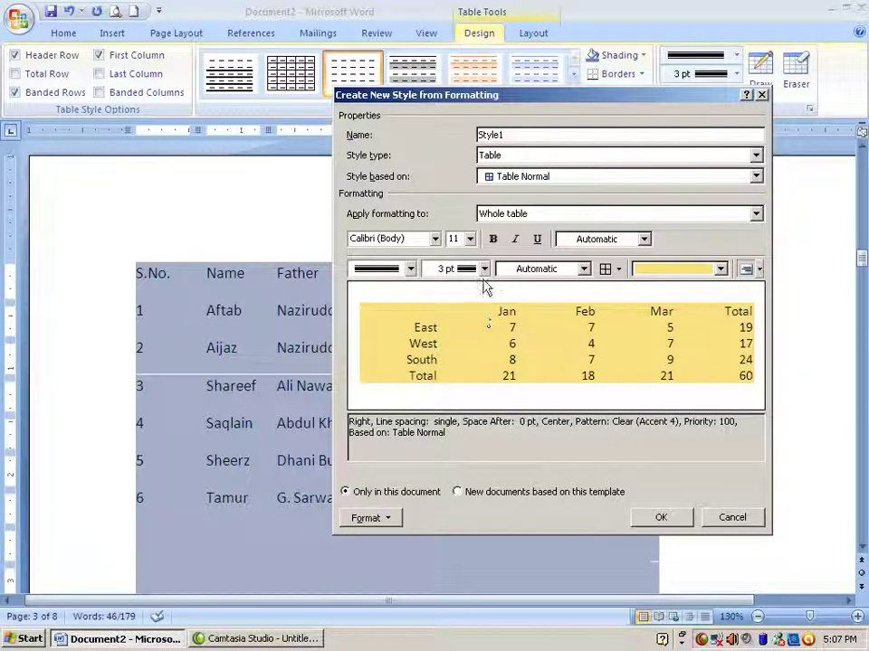
Step: Try basing the new style on Table Grid 7, and base it on Table Grid 6 instead
left_click(758, 177)
left_click(521, 246)
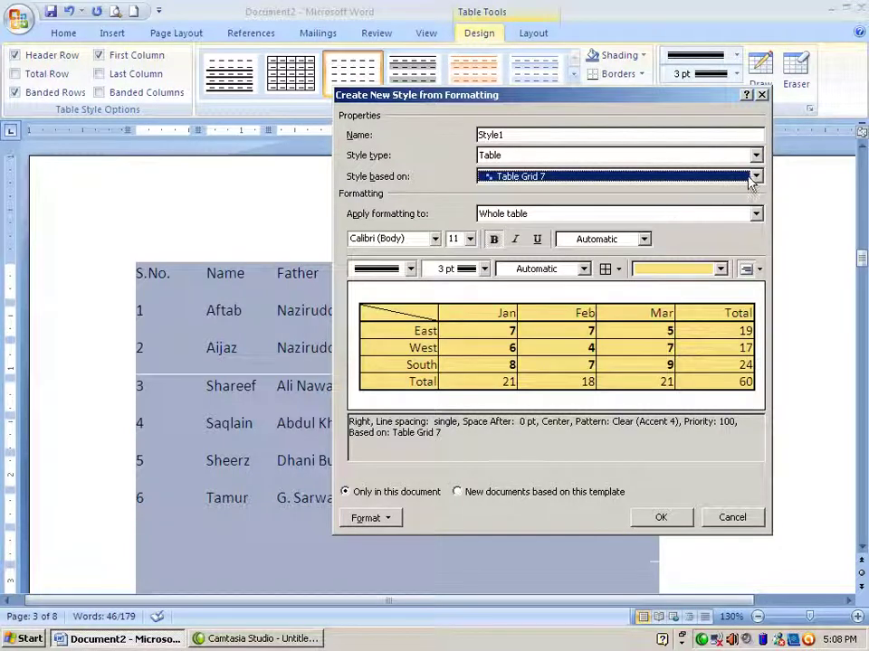
left_click(758, 179)
left_click(568, 236)
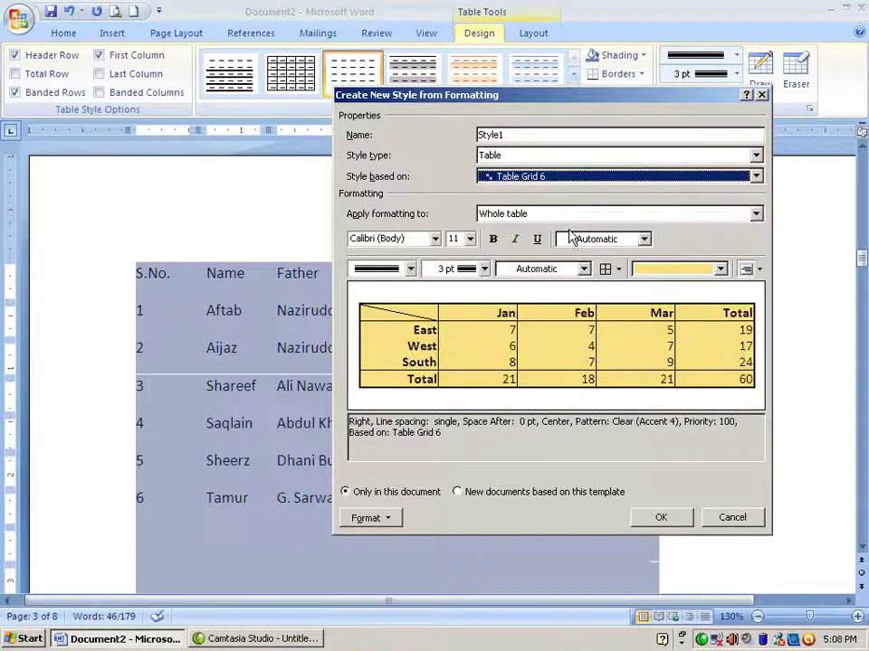
Step: Apply bold formatting to the last column of the new table style
left_click(534, 214)
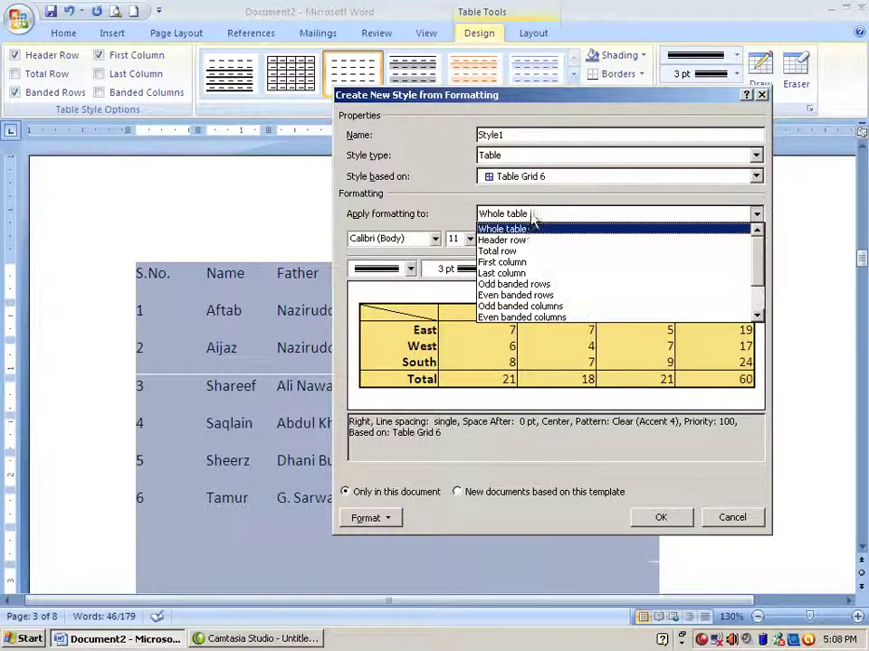
left_click(522, 273)
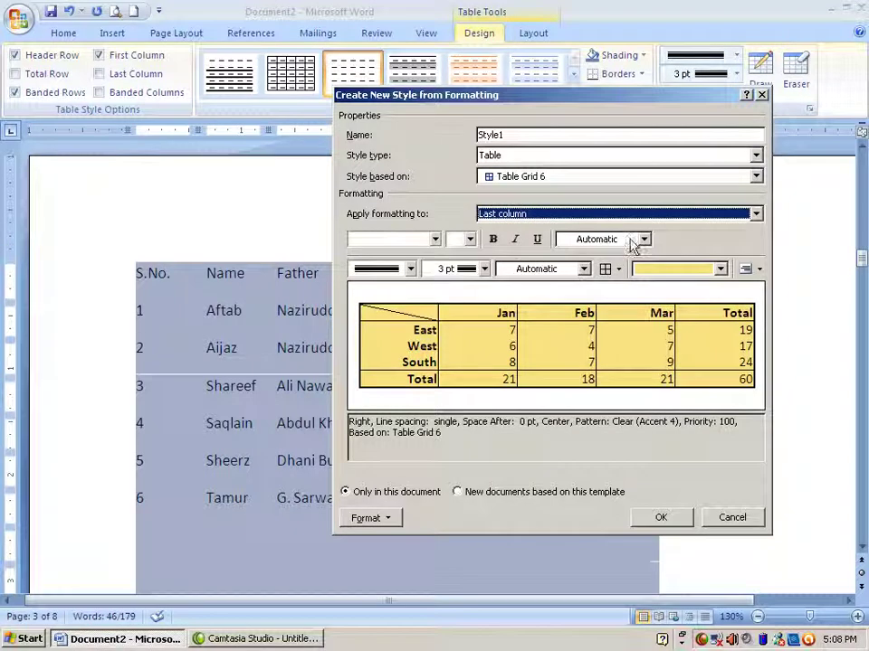
left_click(495, 241)
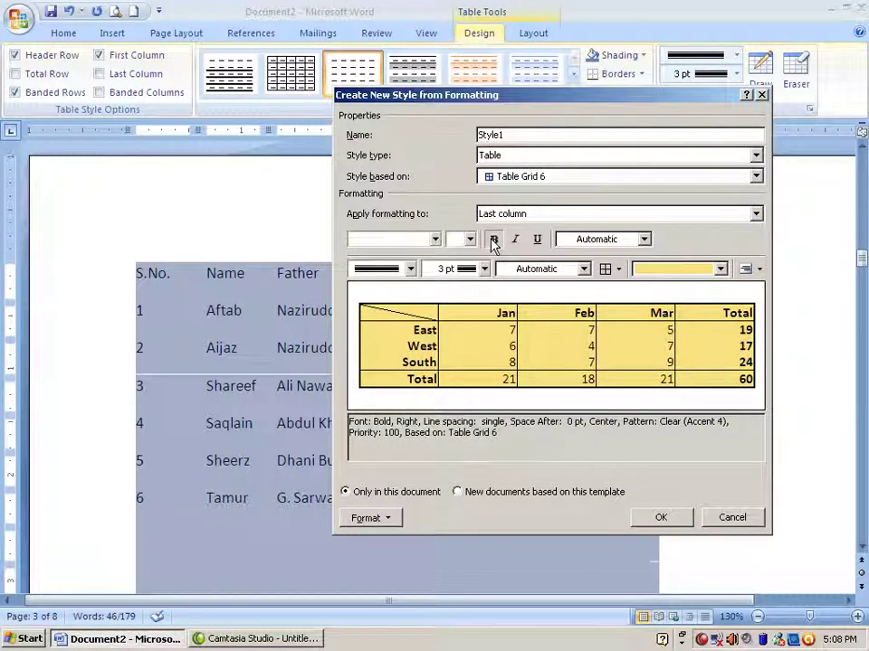
Step: Try italic and underline on the last column, followed by the Character style type, and discard the new style
left_click(516, 241)
left_click(537, 241)
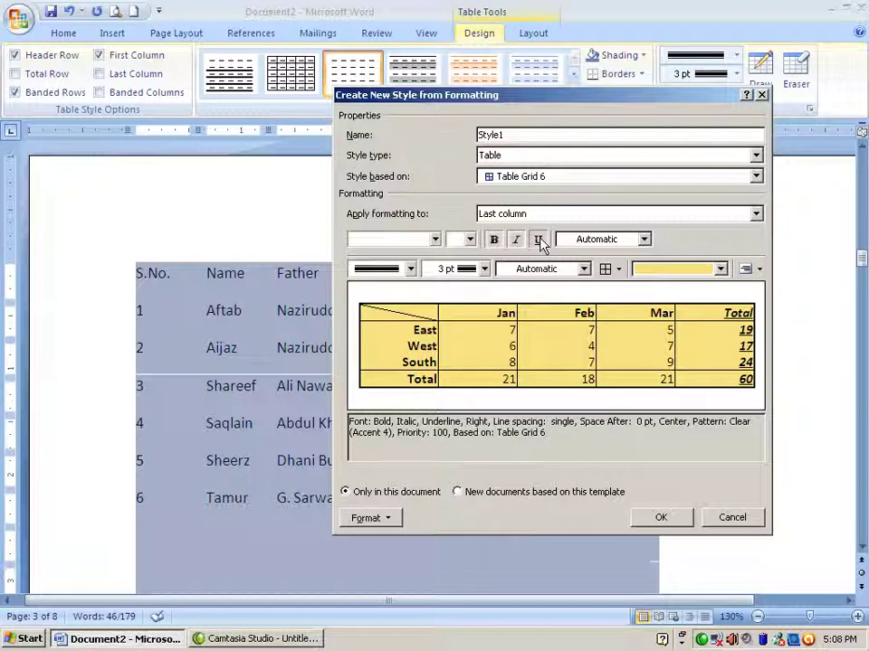
left_click(511, 159)
left_click(509, 181)
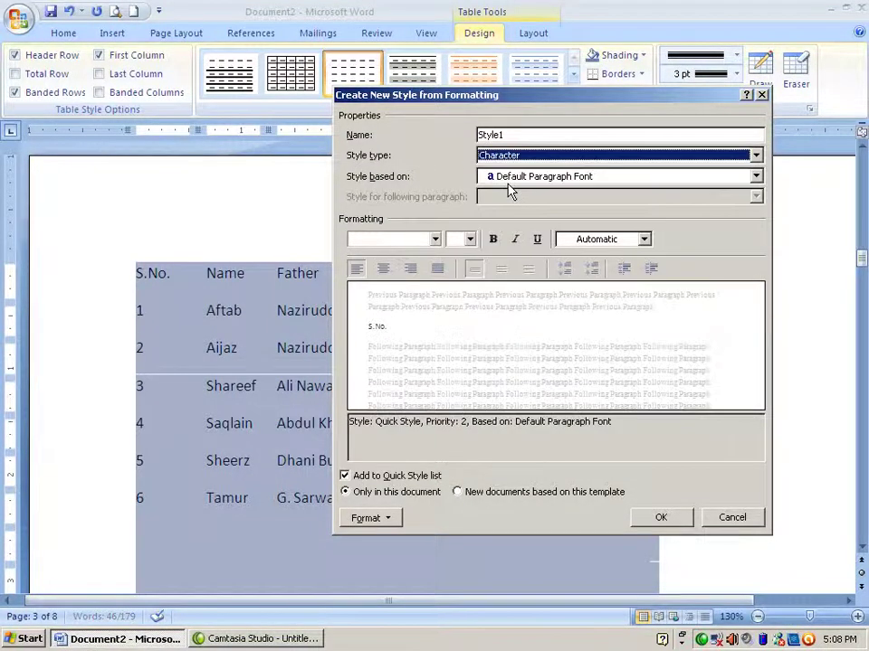
left_click(716, 517)
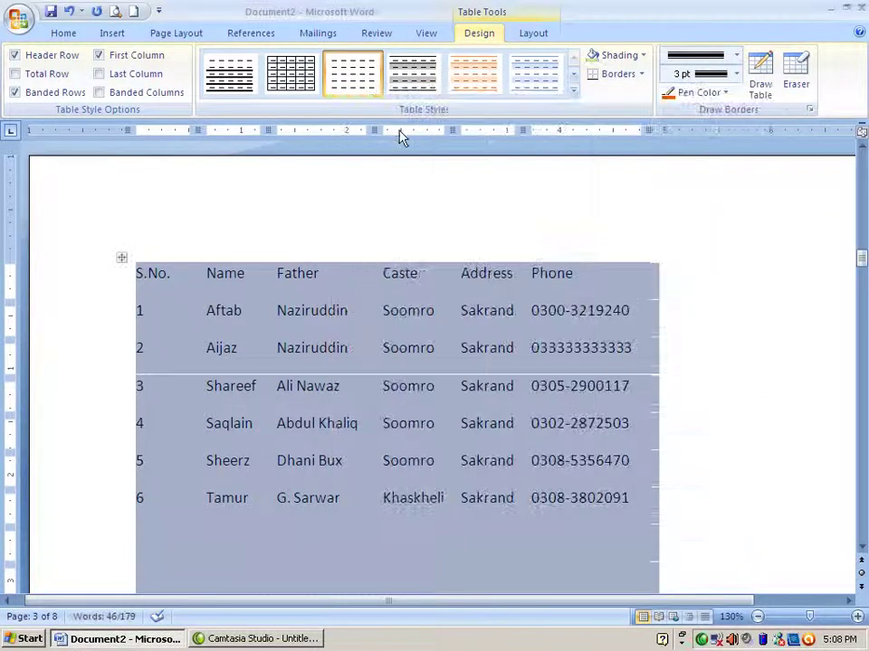
Step: Apply the orange light-shaded table style and fill the whole table with medium gray shading
left_click(477, 72)
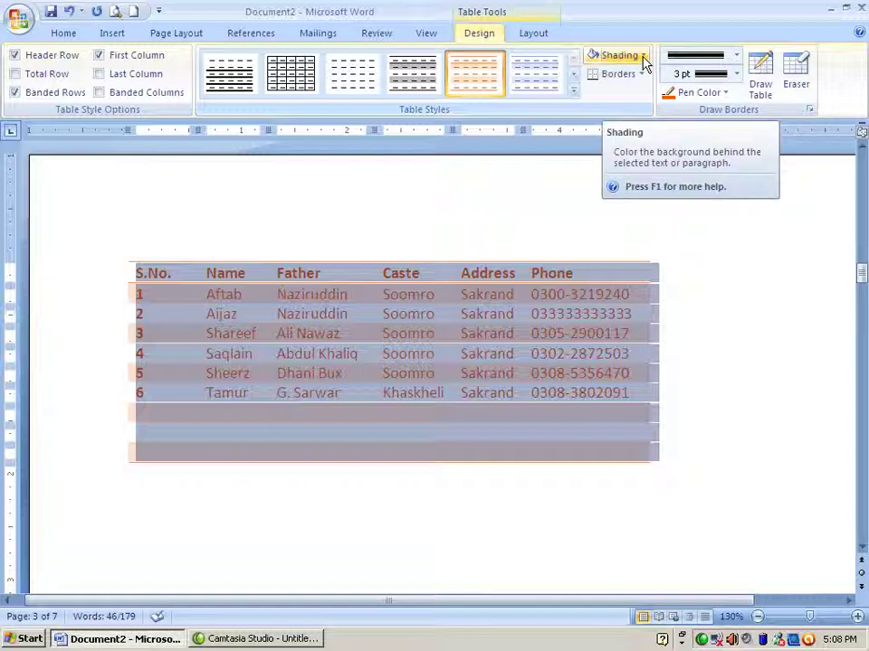
left_click(643, 59)
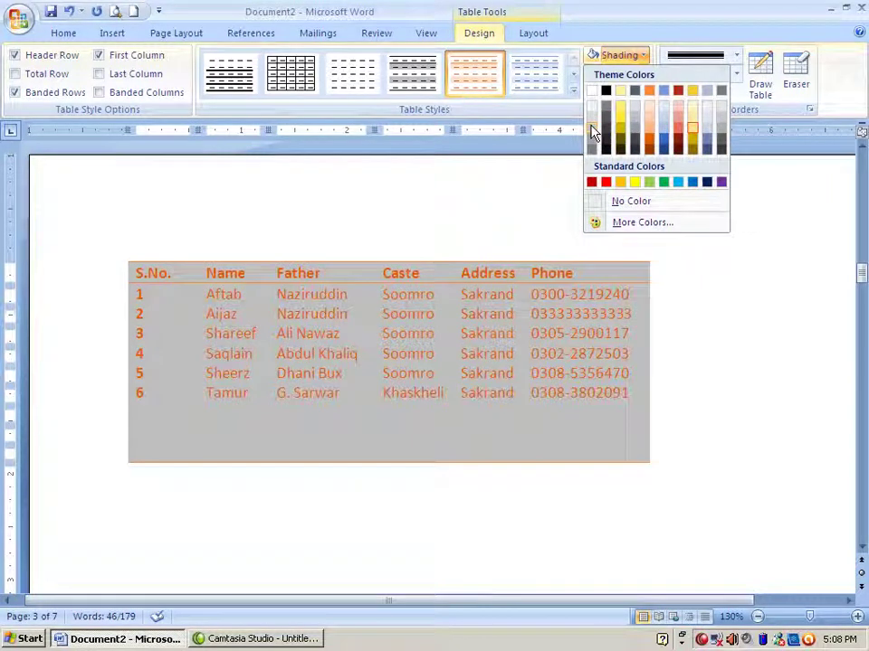
left_click(593, 131)
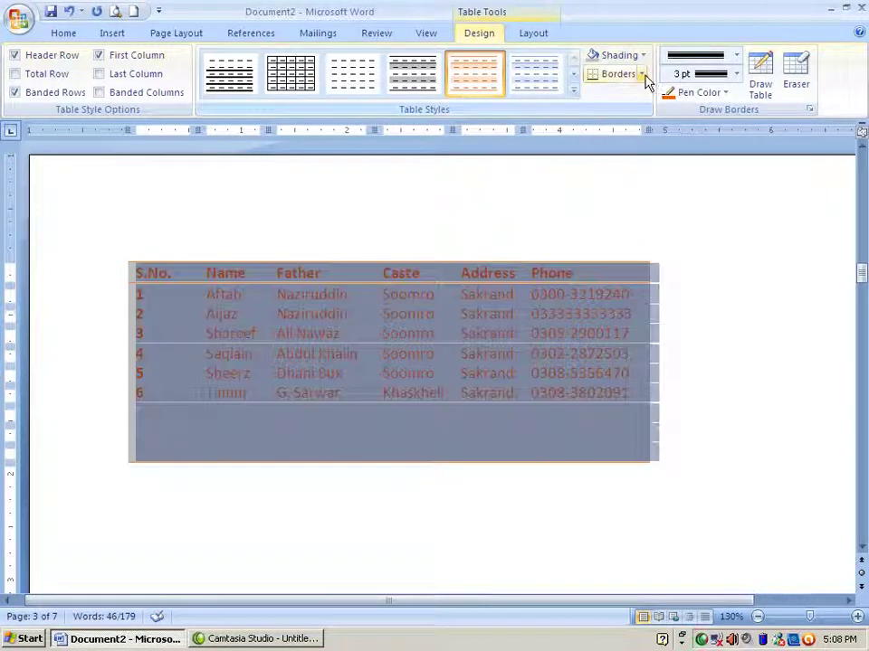
Step: Apply All Borders to the entire table using the 3 pt thin-thick-thin line
left_click(207, 394)
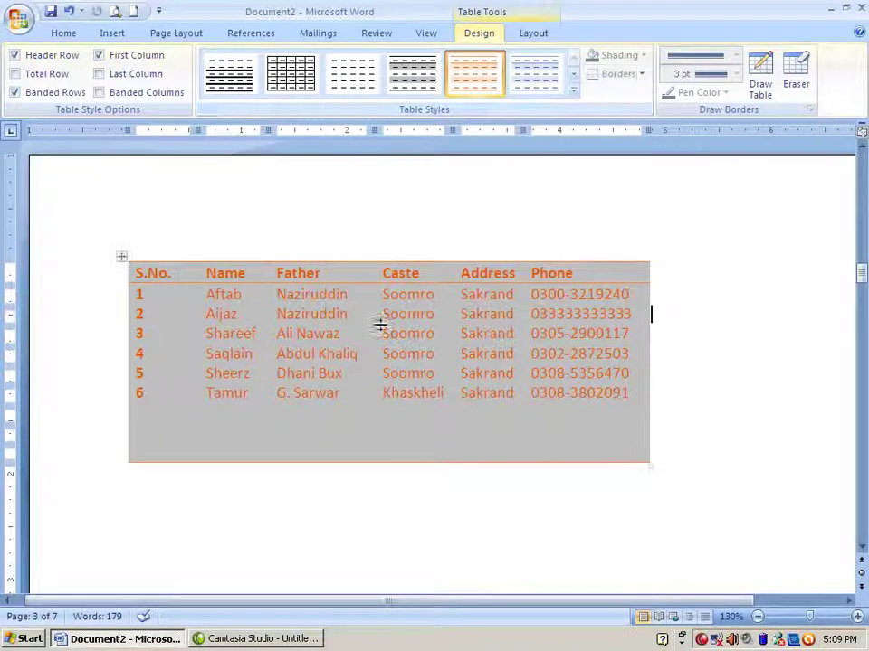
left_click(121, 258)
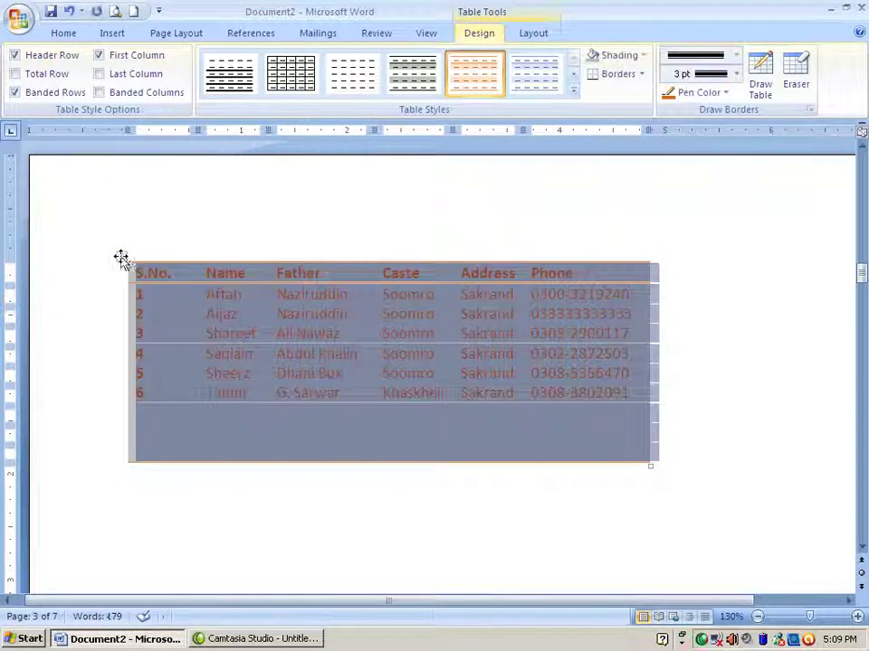
left_click(641, 74)
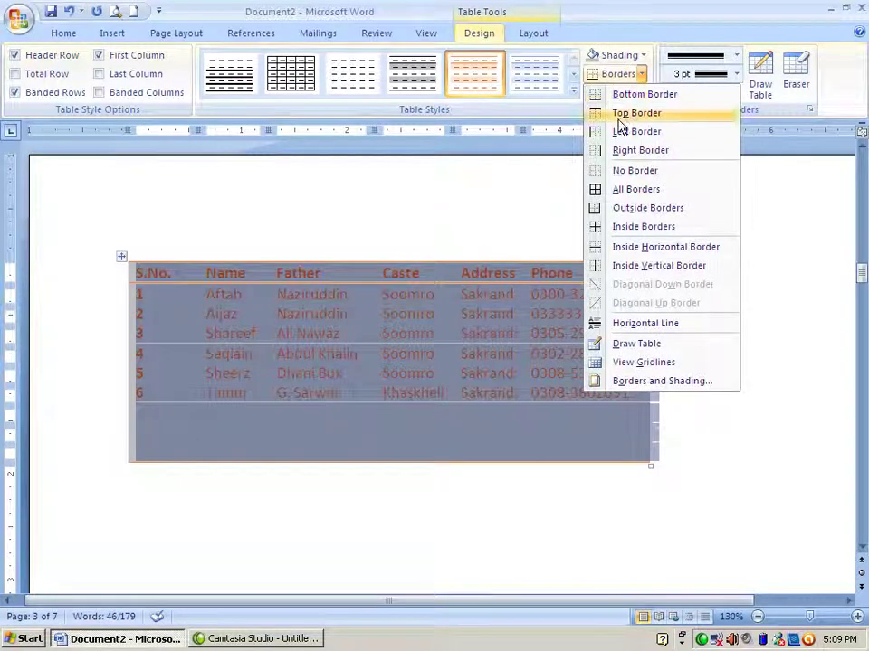
left_click(614, 190)
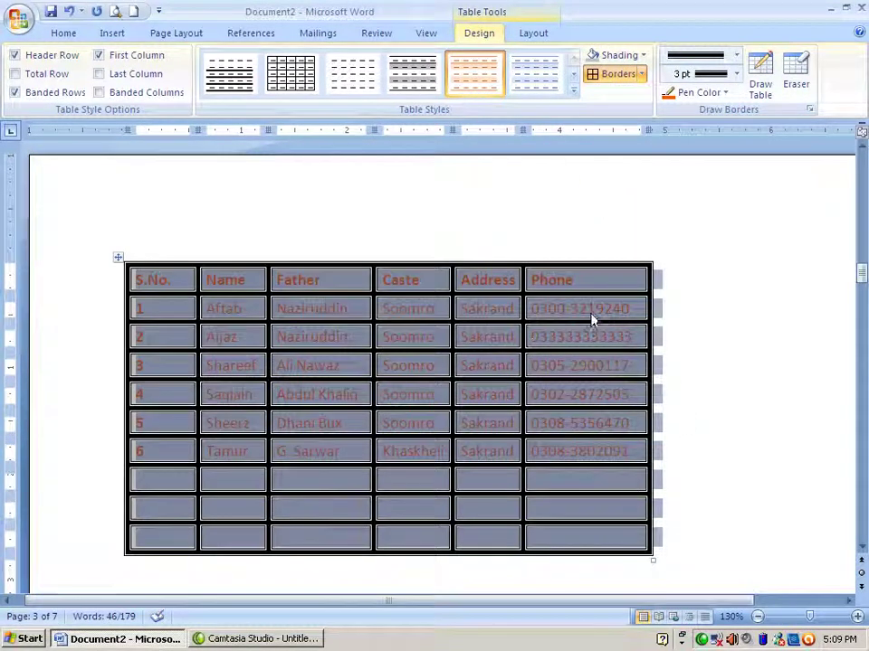
left_click(712, 391)
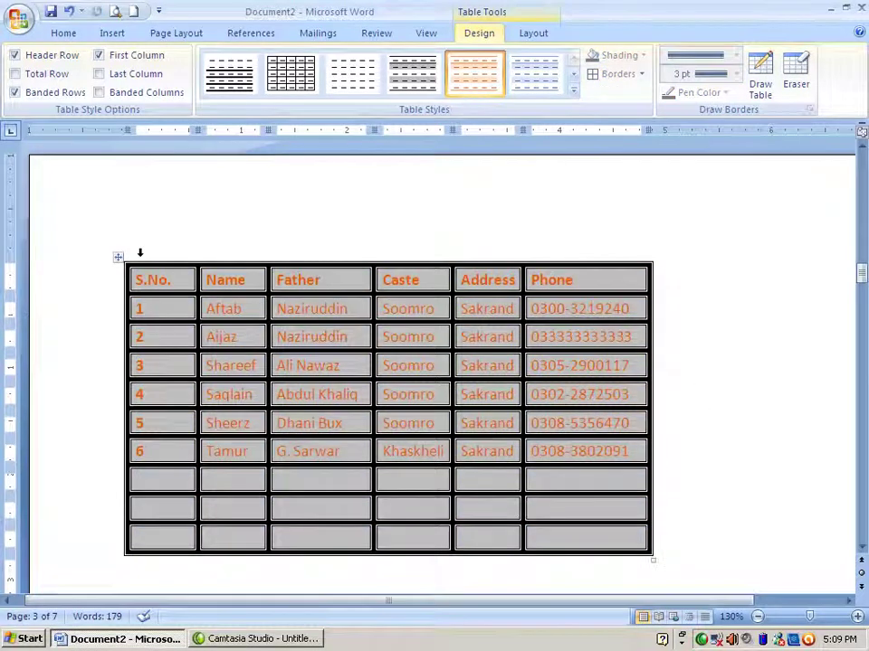
left_click(118, 258)
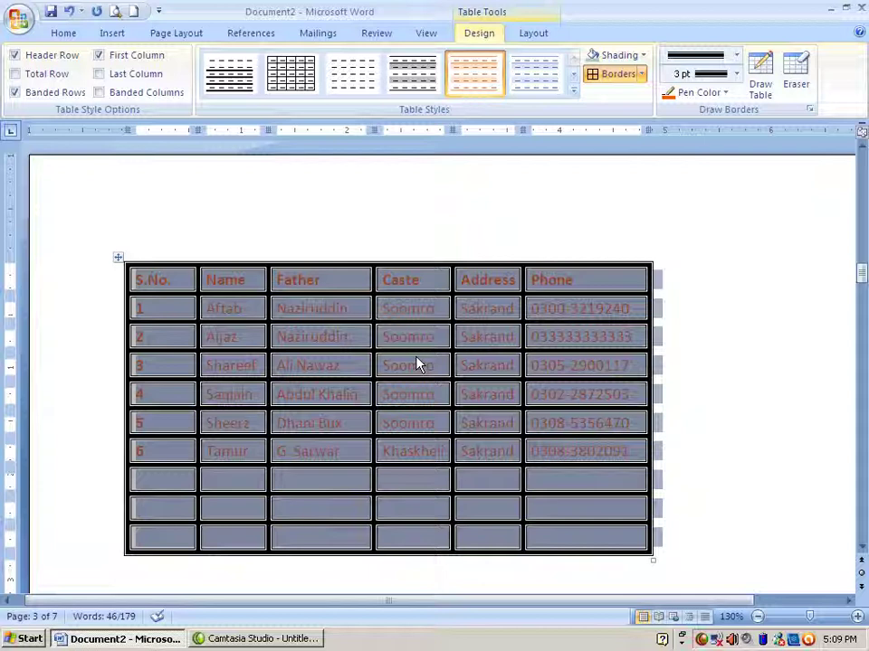
left_click(706, 362)
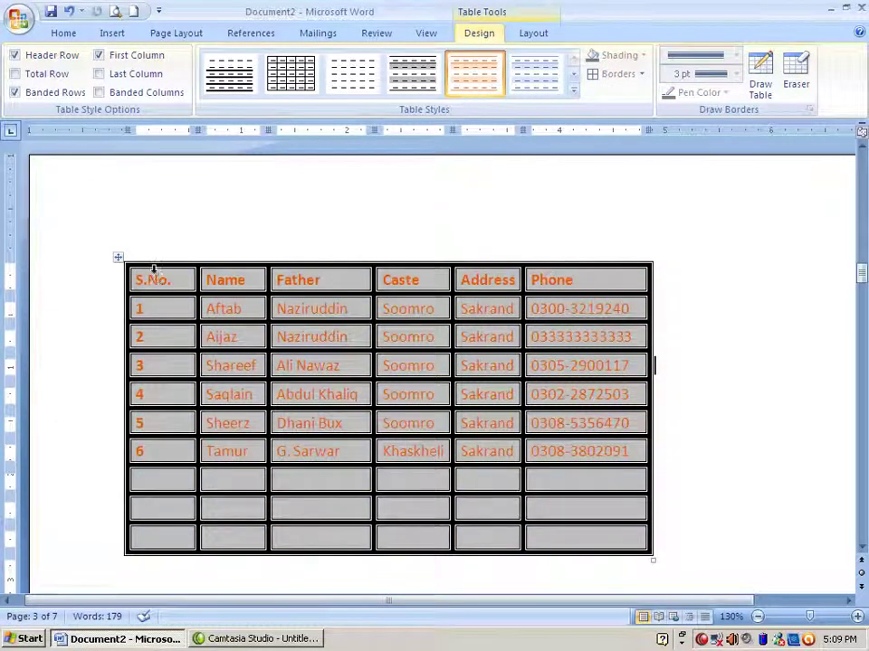
Step: Draw a 3 pt border between the Address and Phone columns with a dark gray pen color
left_click_drag(134, 282, 588, 537)
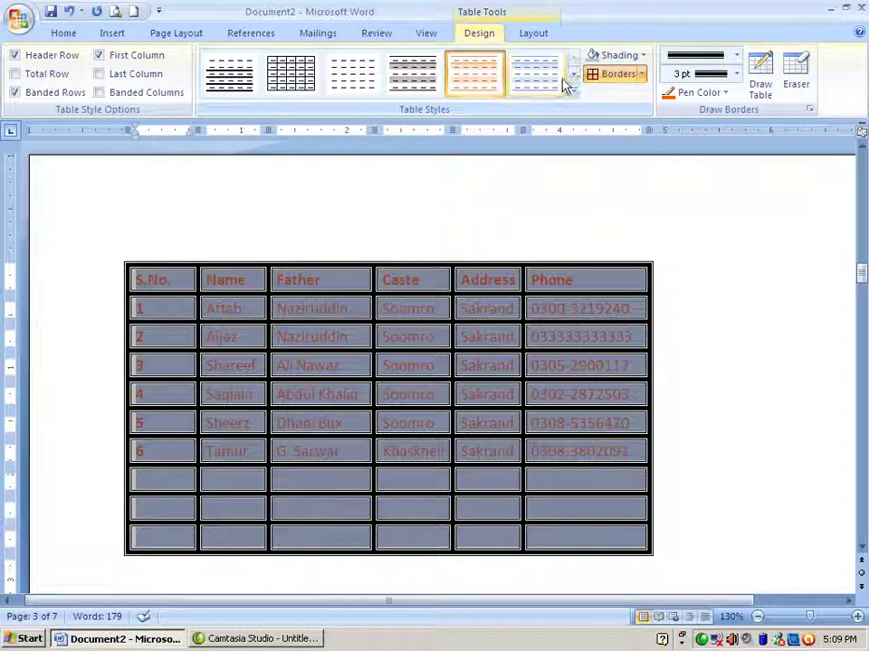
left_click(727, 94)
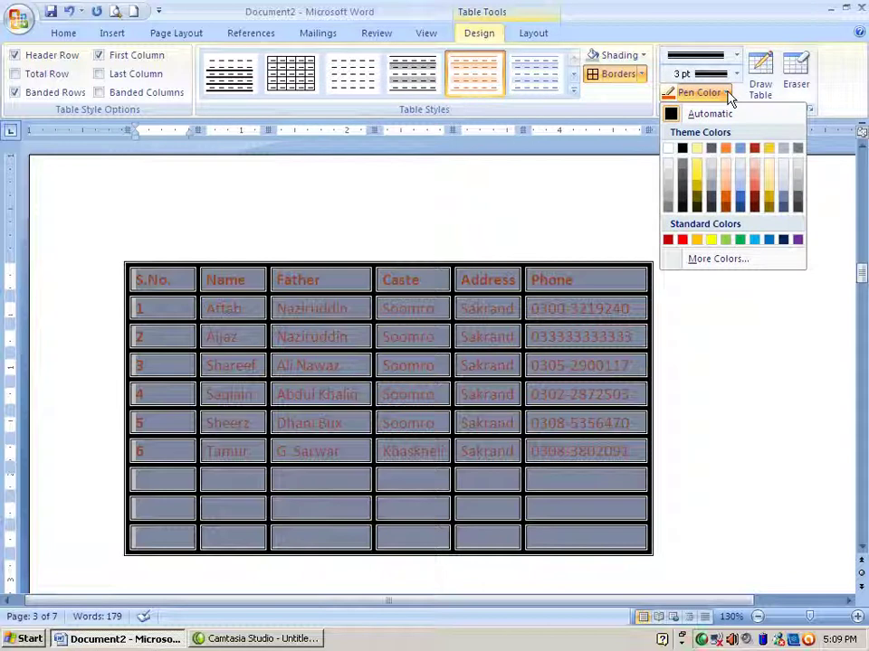
left_click(681, 173)
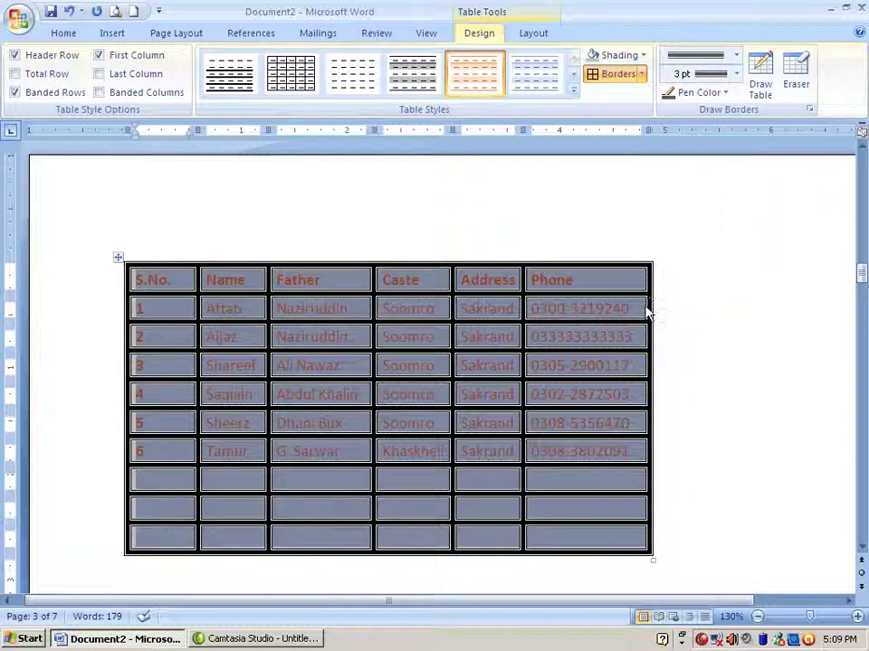
left_click(761, 76)
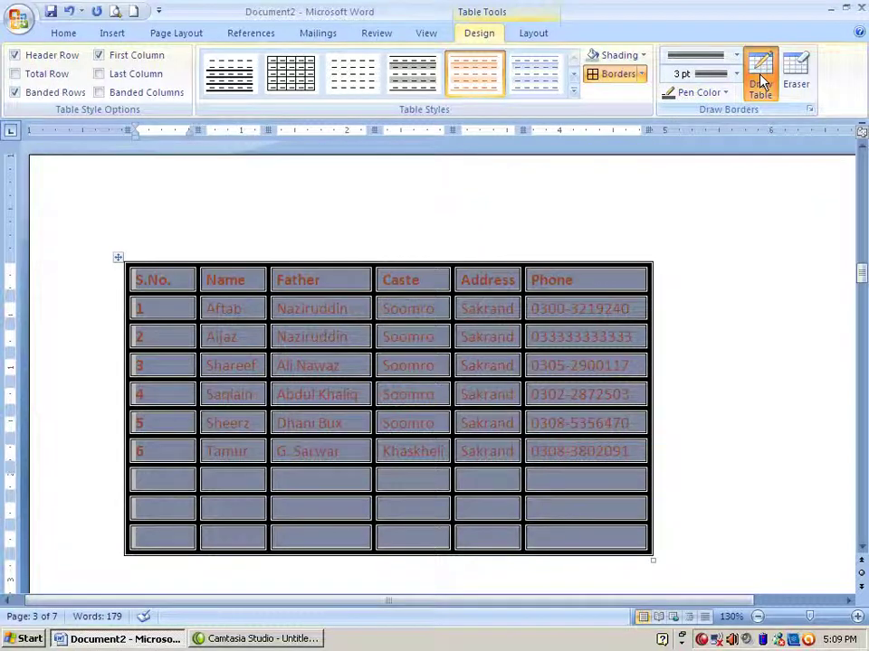
left_click_drag(527, 261, 522, 548)
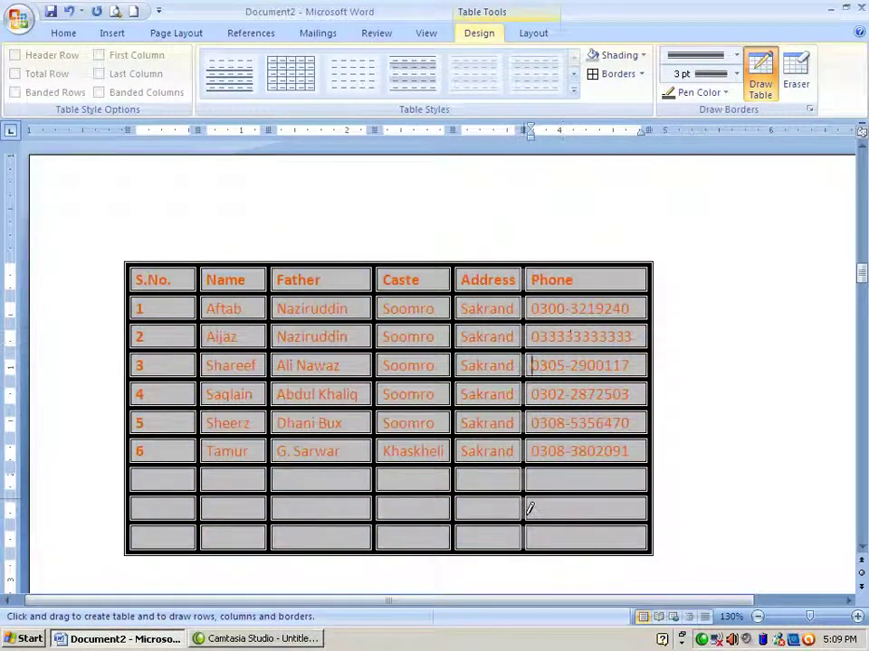
Step: Draw a yellow 3 pt border between the Caste and Address columns and stop drawing
left_click(725, 92)
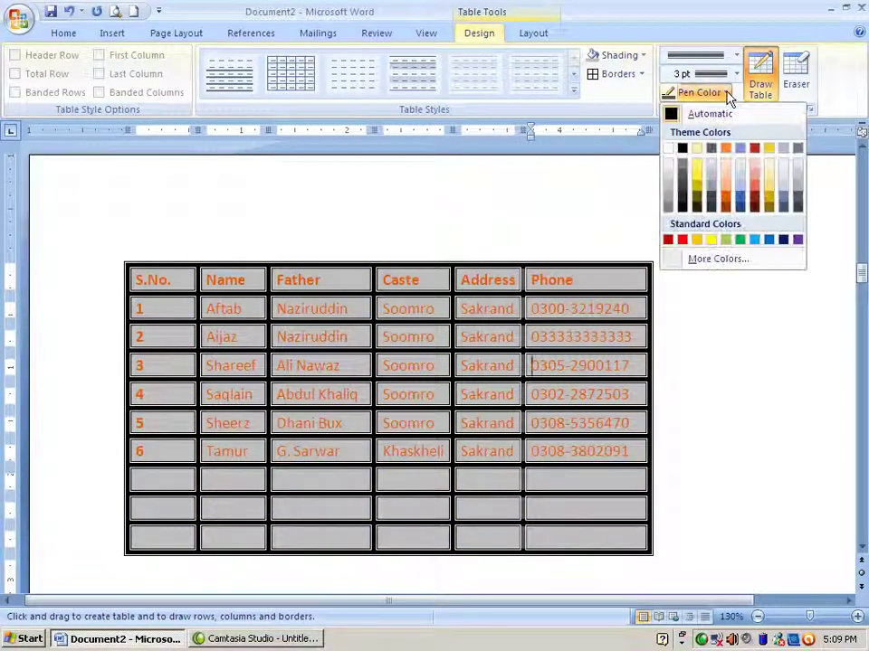
left_click(697, 181)
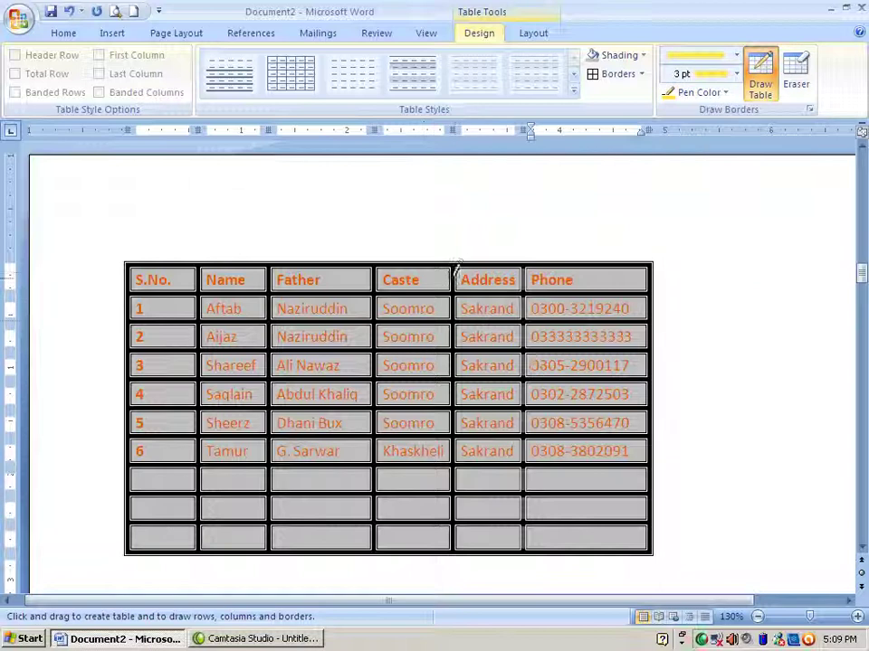
mouse_move(454, 268)
left_mouse_down()
mouse_move(469, 533)
mouse_move(458, 544)
left_mouse_up()
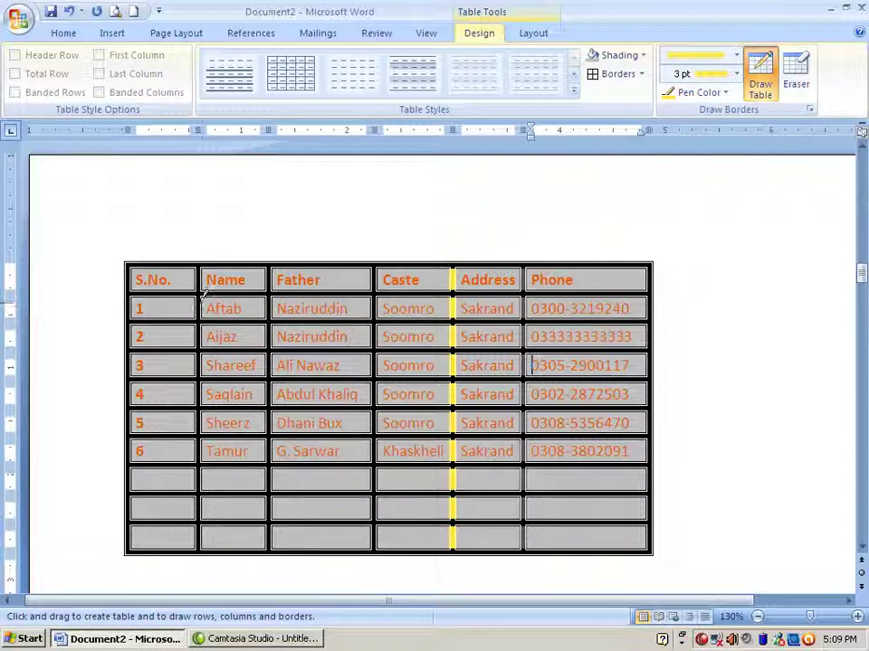
left_click(760, 78)
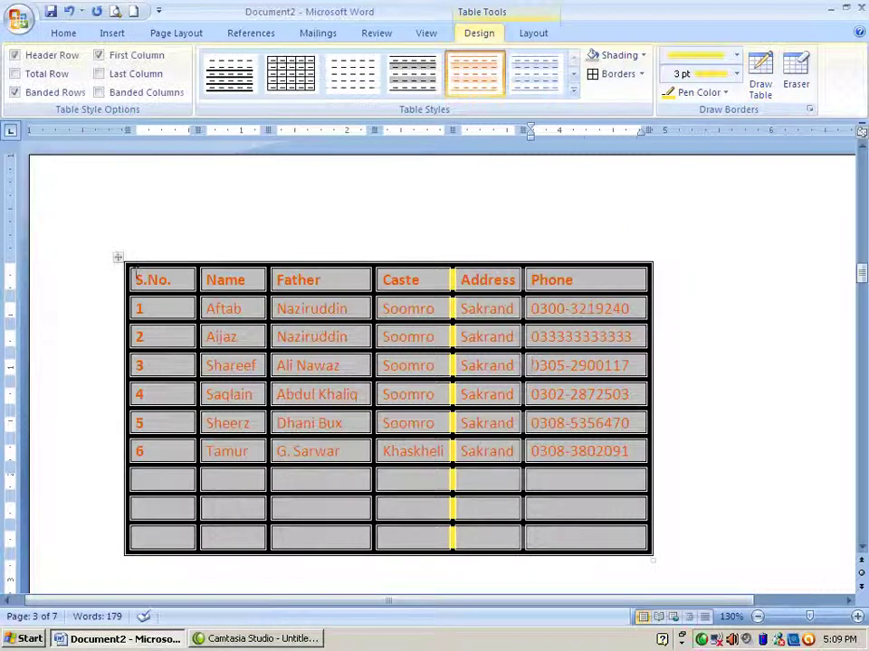
Step: Redraw the table's outer right border with a ½ pt triple line
left_click(118, 258)
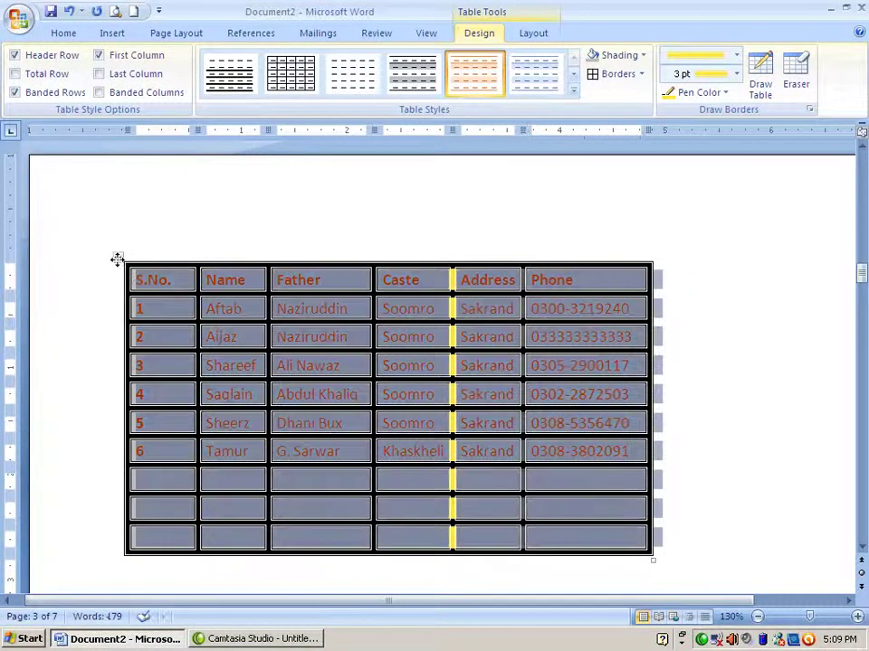
left_click(735, 56)
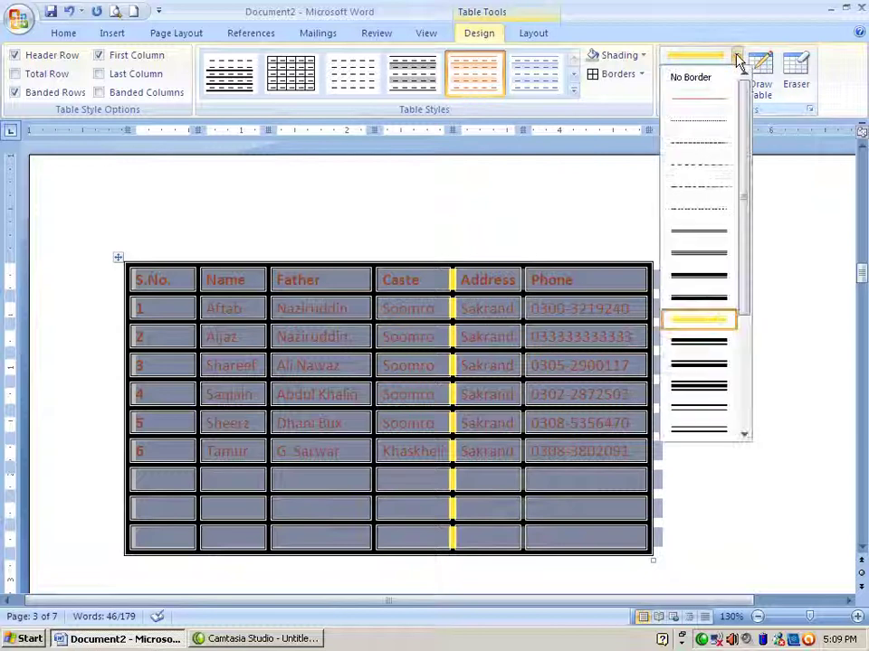
left_click(692, 251)
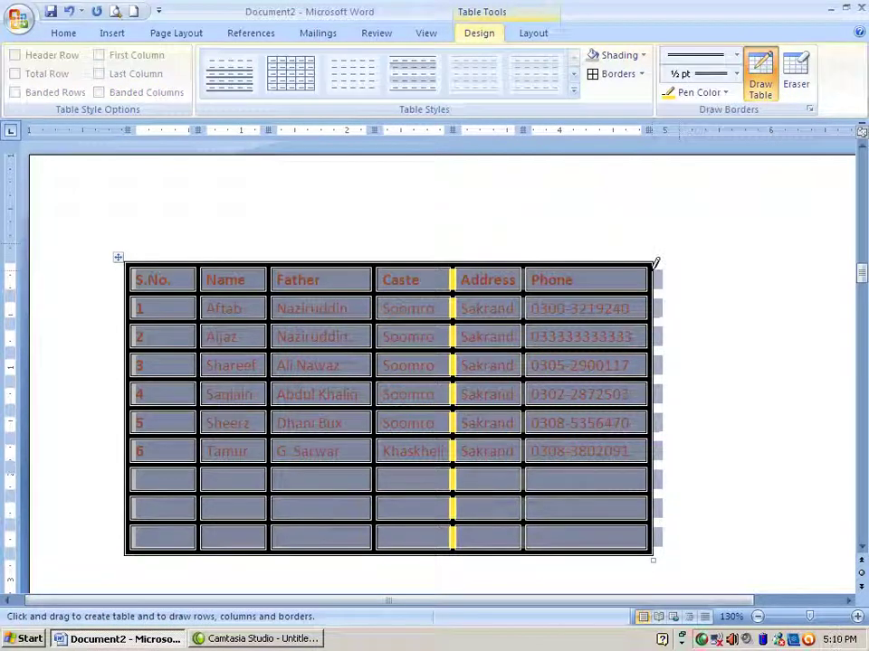
mouse_move(654, 258)
left_mouse_down()
mouse_move(657, 488)
mouse_move(648, 540)
left_mouse_up()
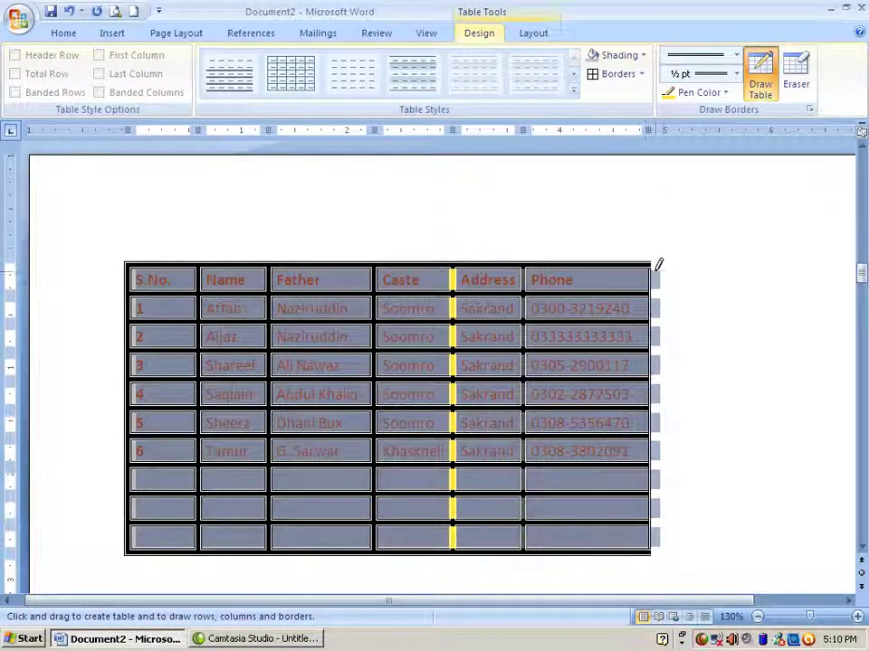
Step: Draw a wide ½ pt triple-line cell above the header row and a small cell left of the first rows
mouse_move(648, 261)
left_mouse_down()
mouse_move(422, 280)
mouse_move(268, 256)
mouse_move(138, 257)
left_mouse_up()
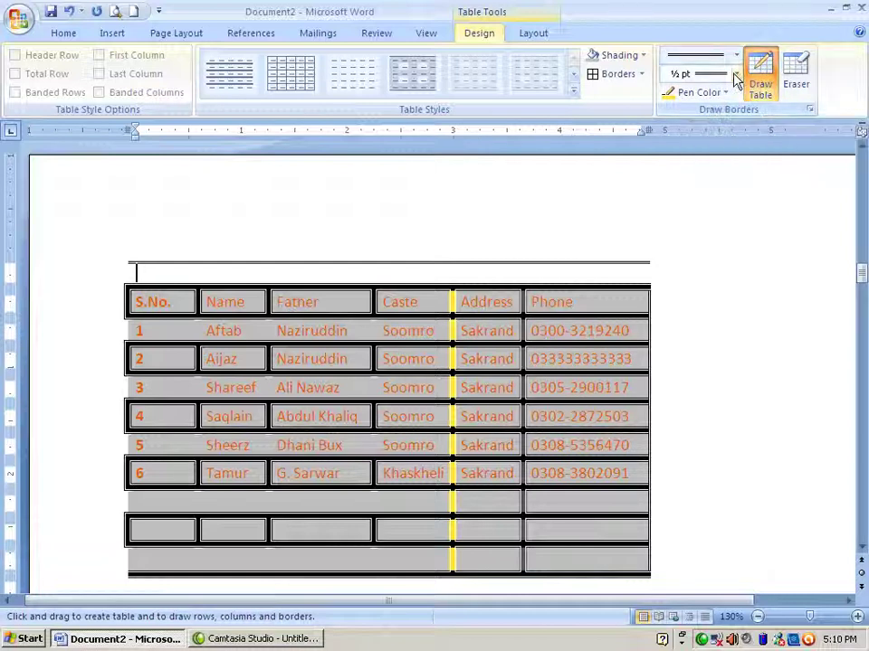
left_click(736, 74)
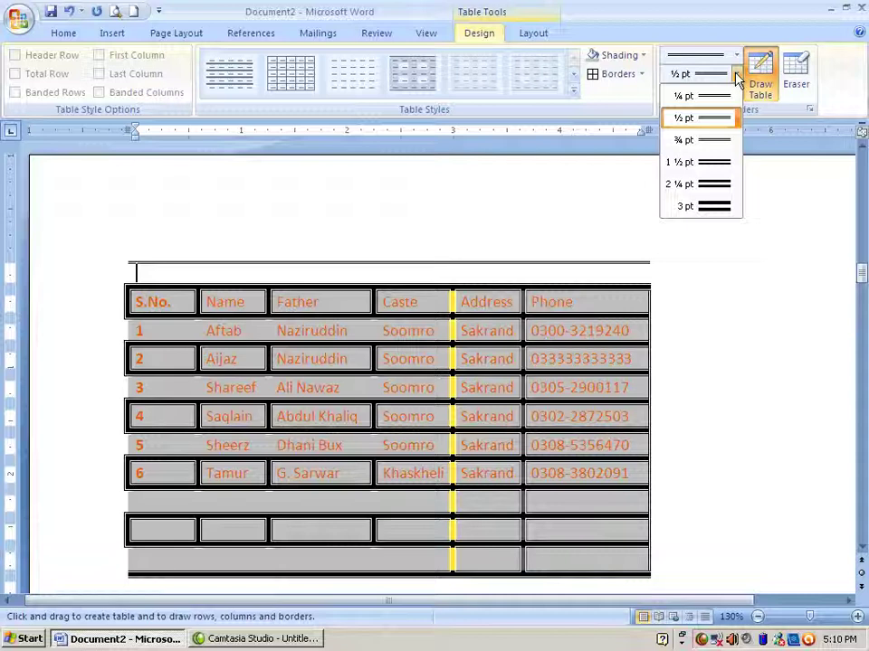
left_click(718, 39)
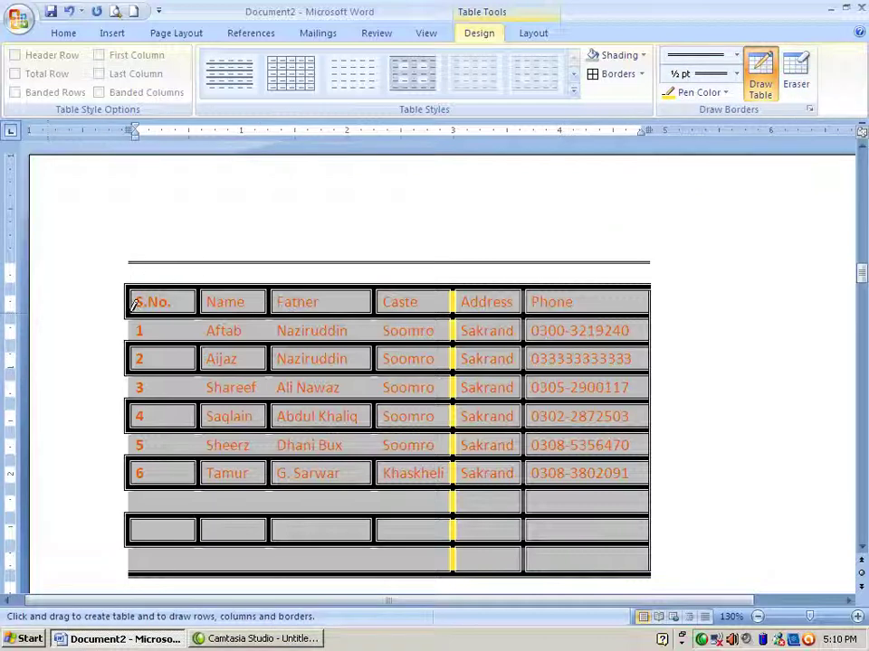
left_click_drag(123, 318, 147, 357)
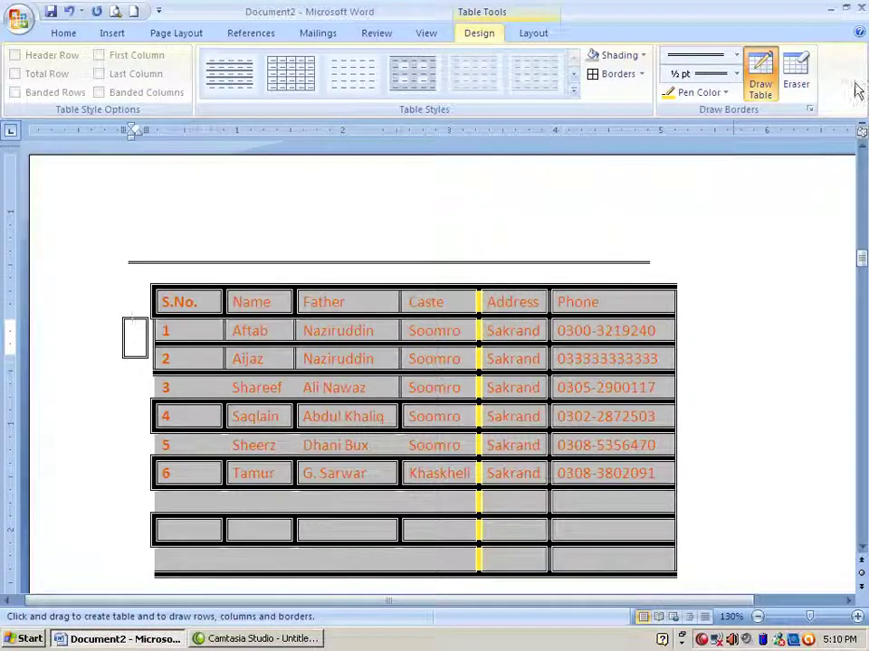
Step: Erase the small cell beside the first rows and the line above the header row
left_click(799, 75)
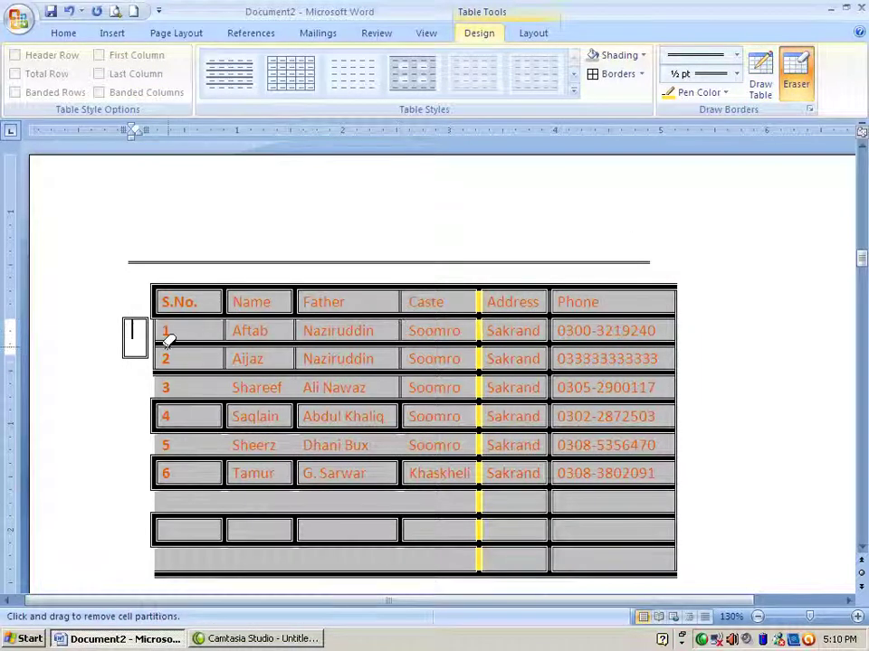
left_click(146, 336)
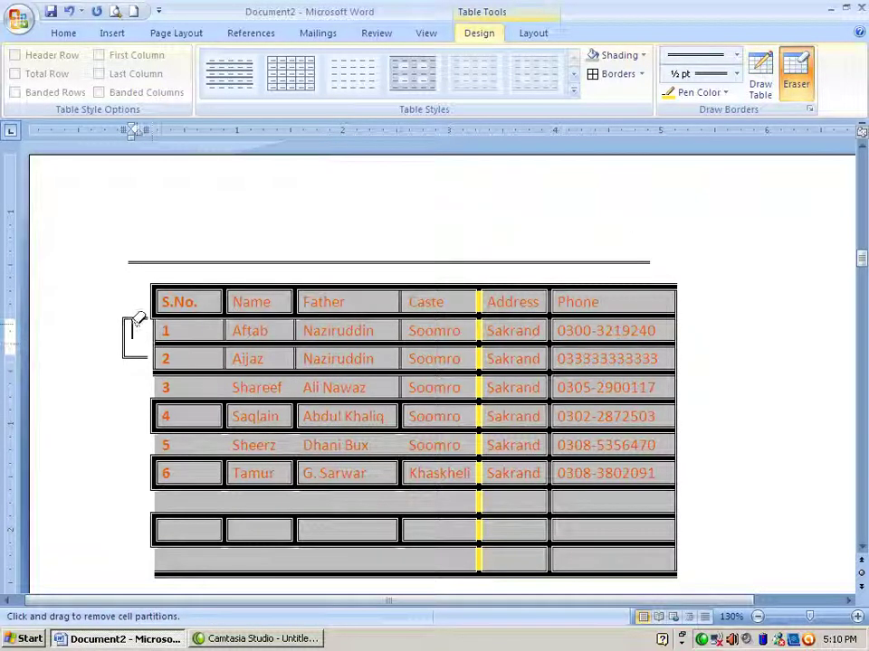
left_click(131, 319)
left_click(134, 353)
left_click(178, 261)
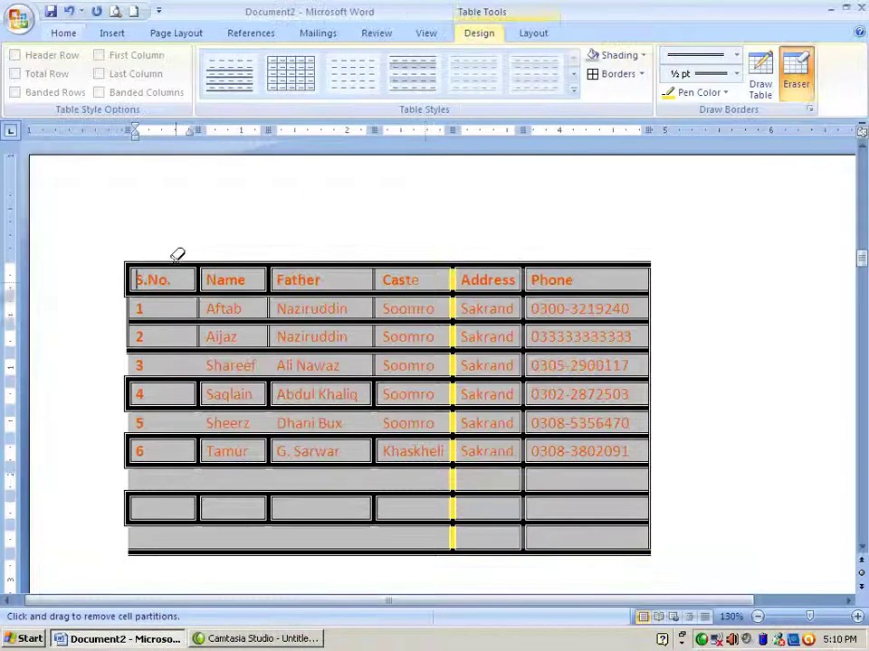
Step: Erase the partition between the Caste and Address columns, and the one between Father and Caste in rows 1 to 4
left_click_drag(451, 258, 450, 527)
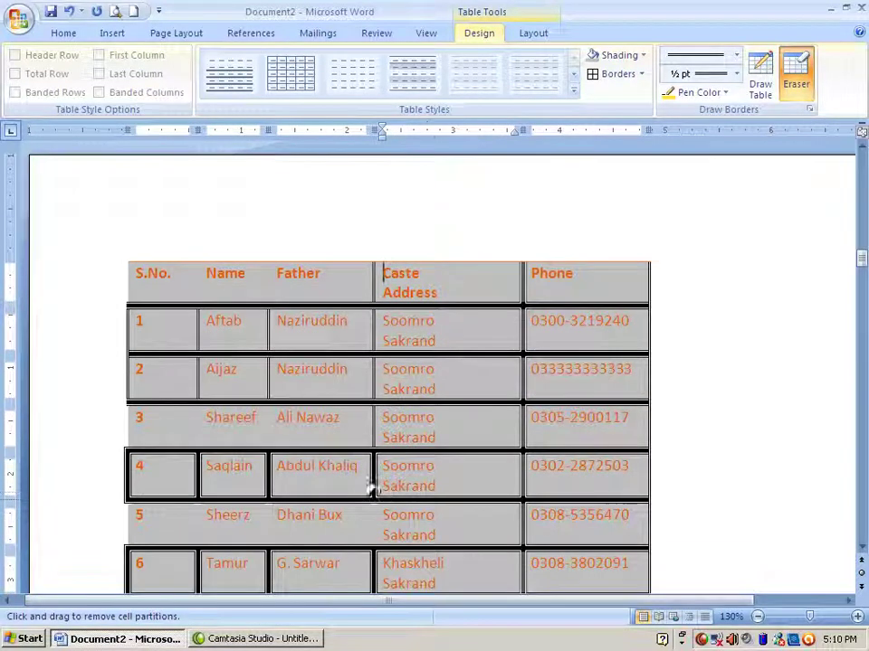
left_click_drag(374, 491, 369, 342)
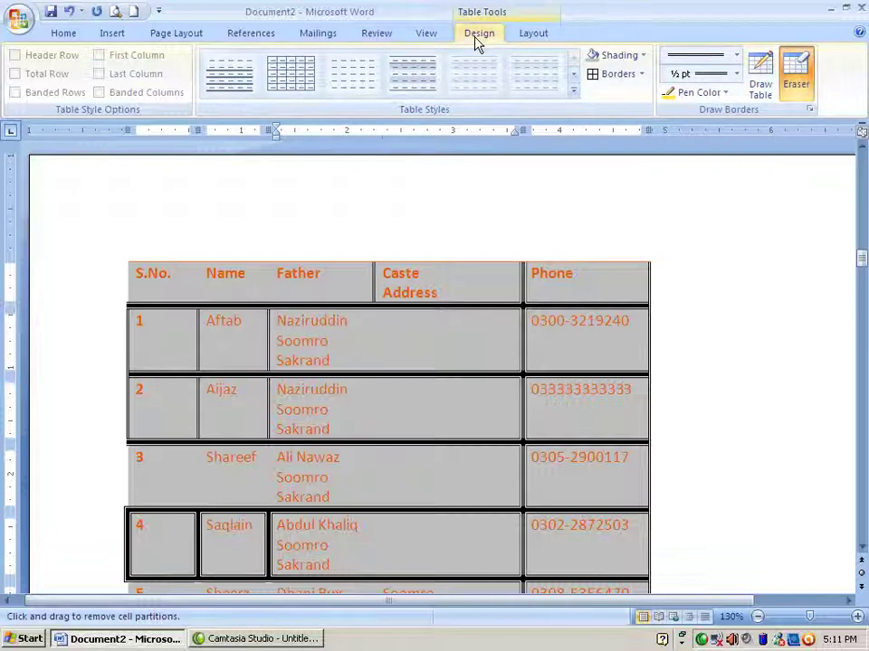
left_click(112, 35)
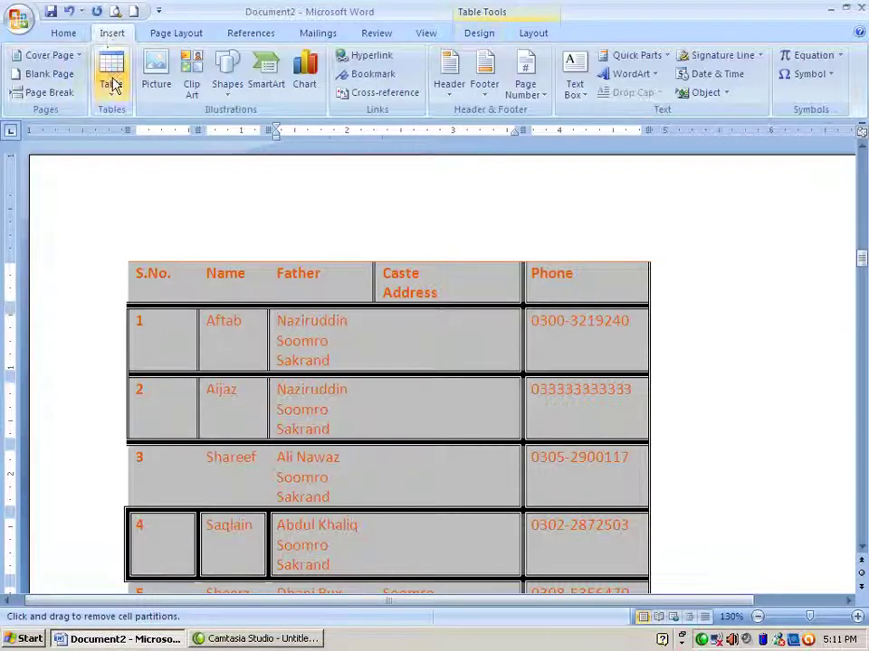